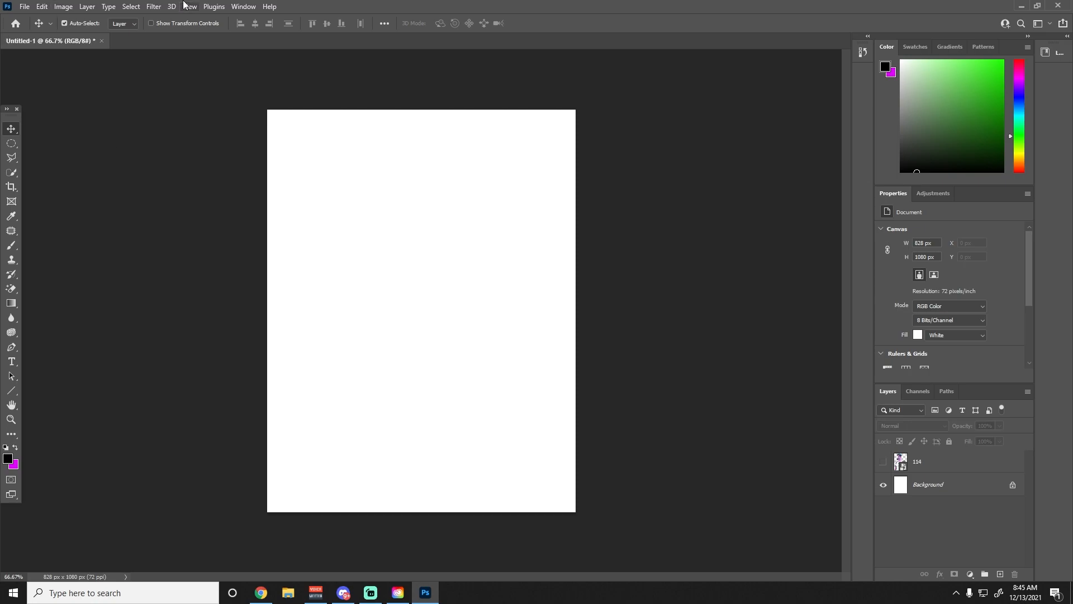
Open the HippoClashers Fortnite Chapter 2 Season 6 3D Render Pack PSD from the Downloads folder
click(26, 7)
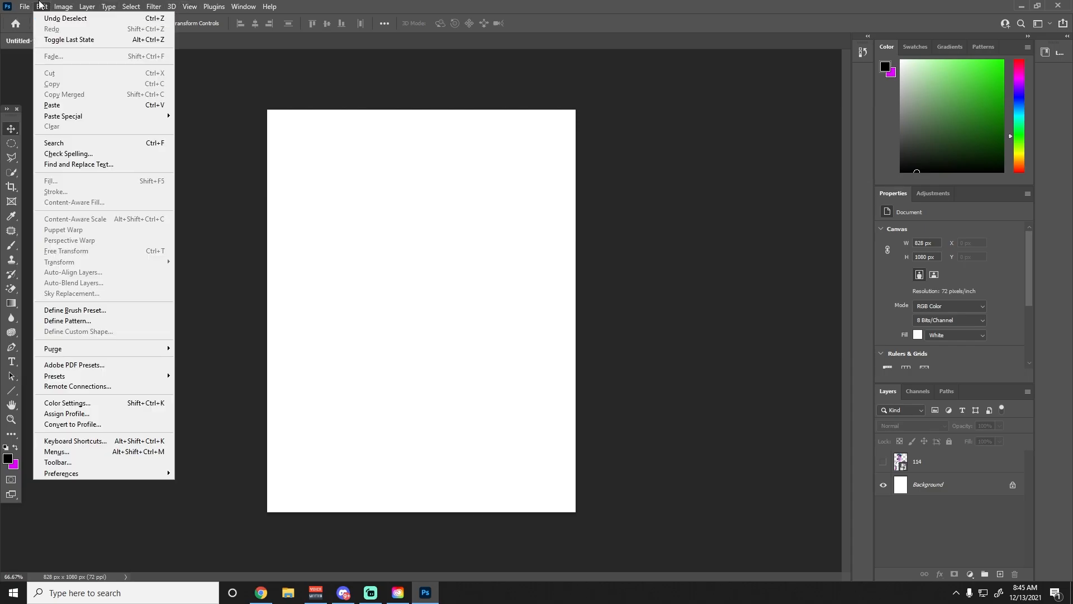
click(33, 29)
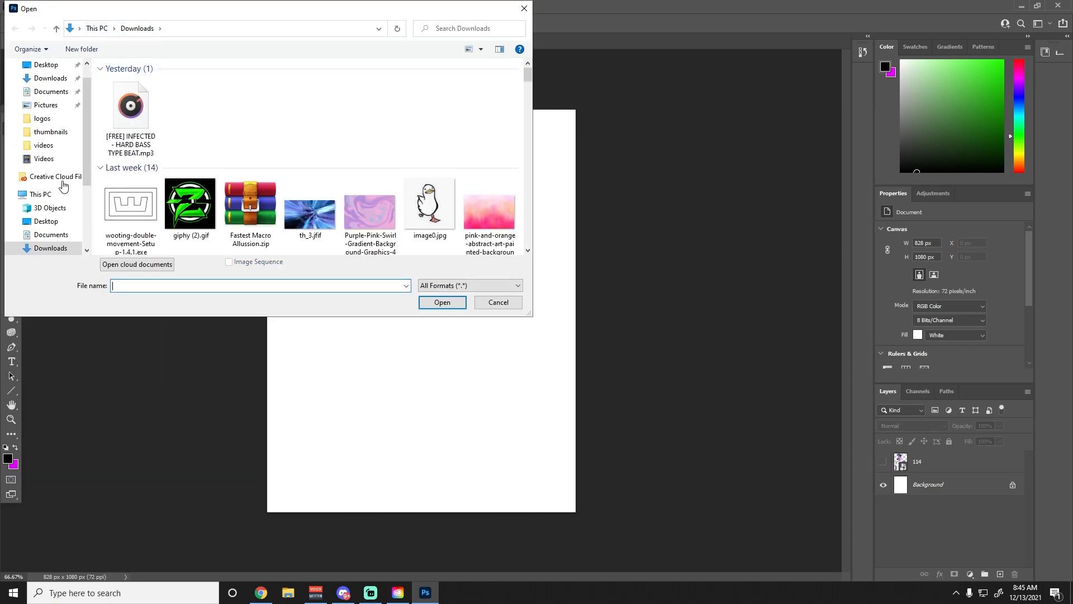
scroll(346, 119, down, 4)
scroll(356, 188, down, 8)
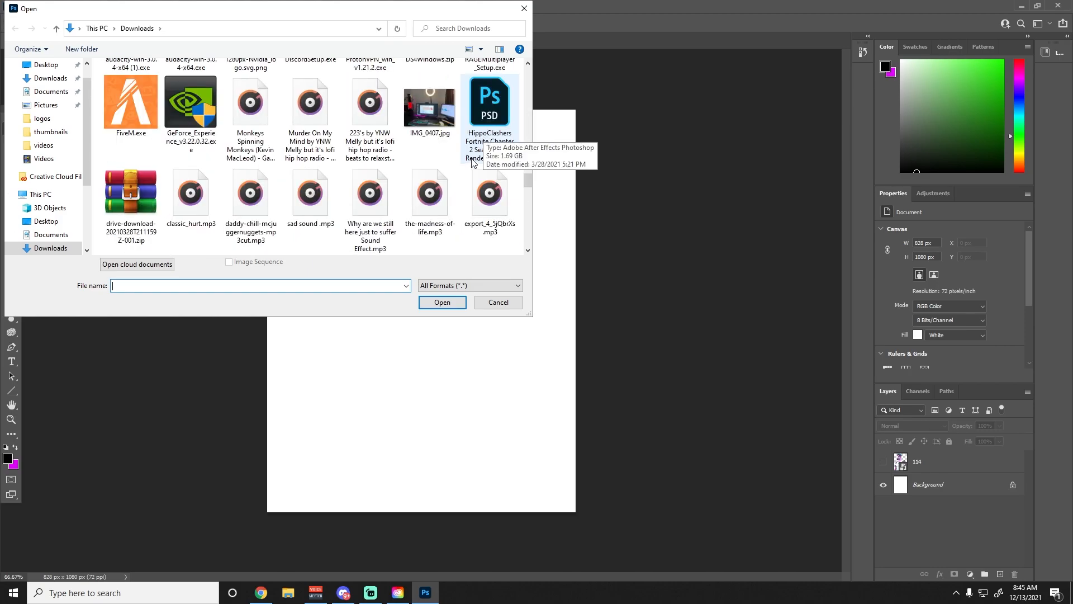
click(472, 162)
click(453, 303)
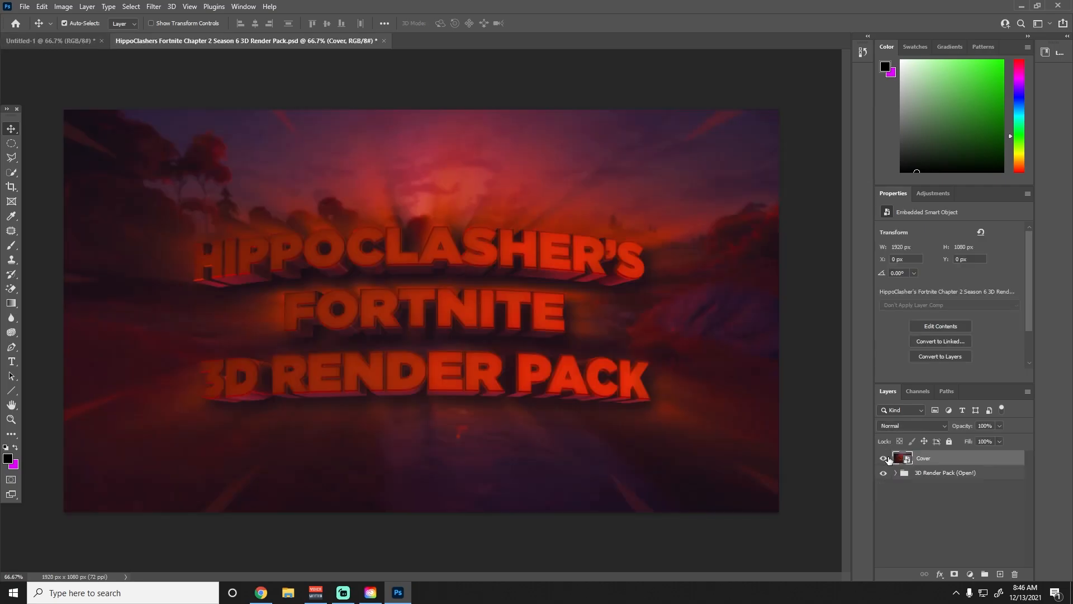
Hide the Cover layer, and within the 3D Render Pack group hide the Thank you for Downloading! layer and the Logo group
click(883, 458)
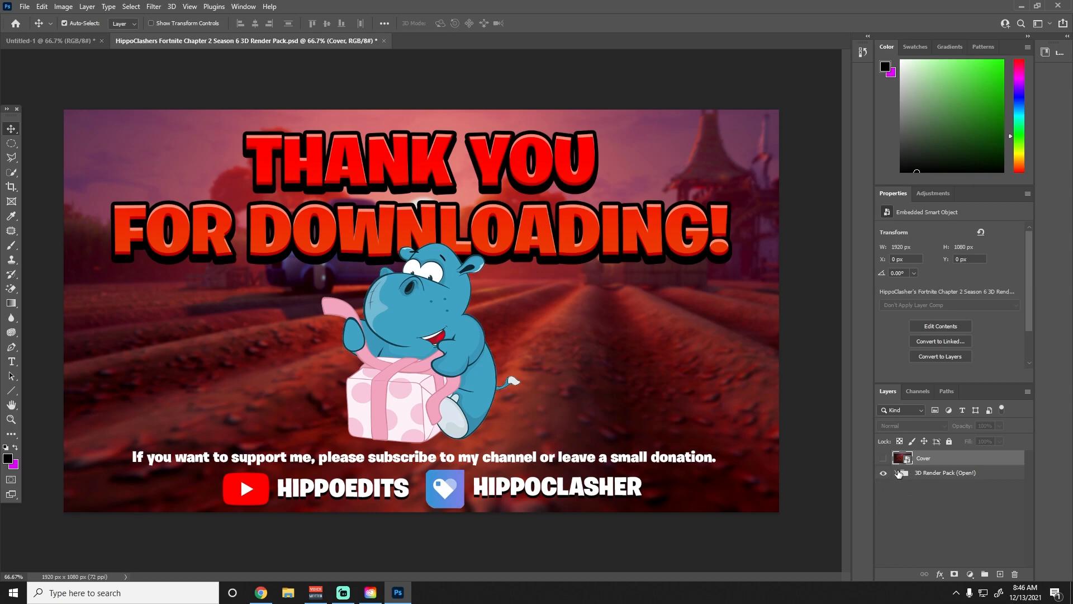
click(898, 473)
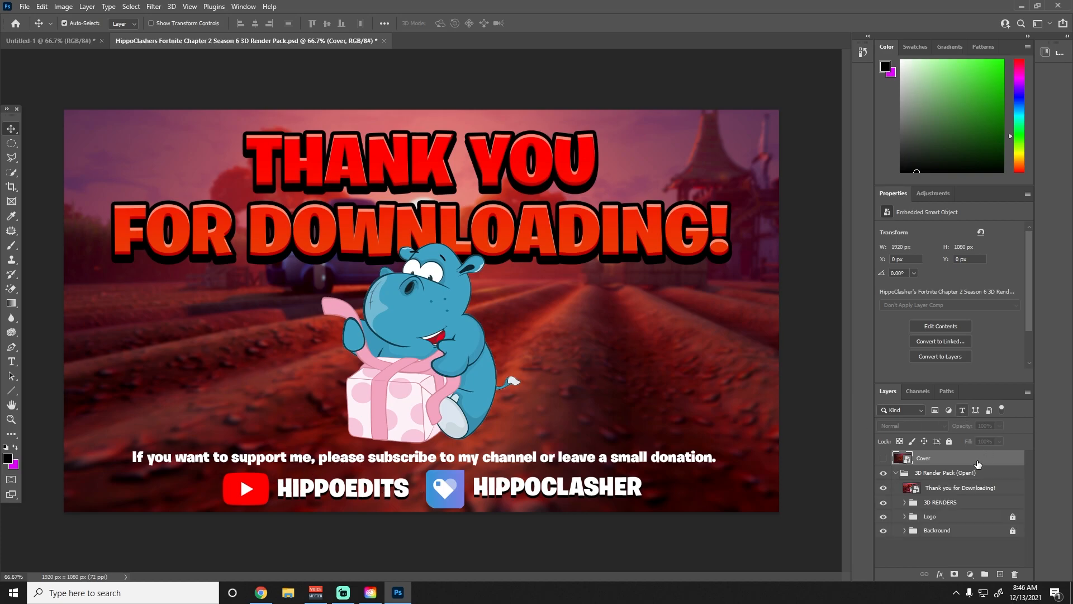
click(884, 488)
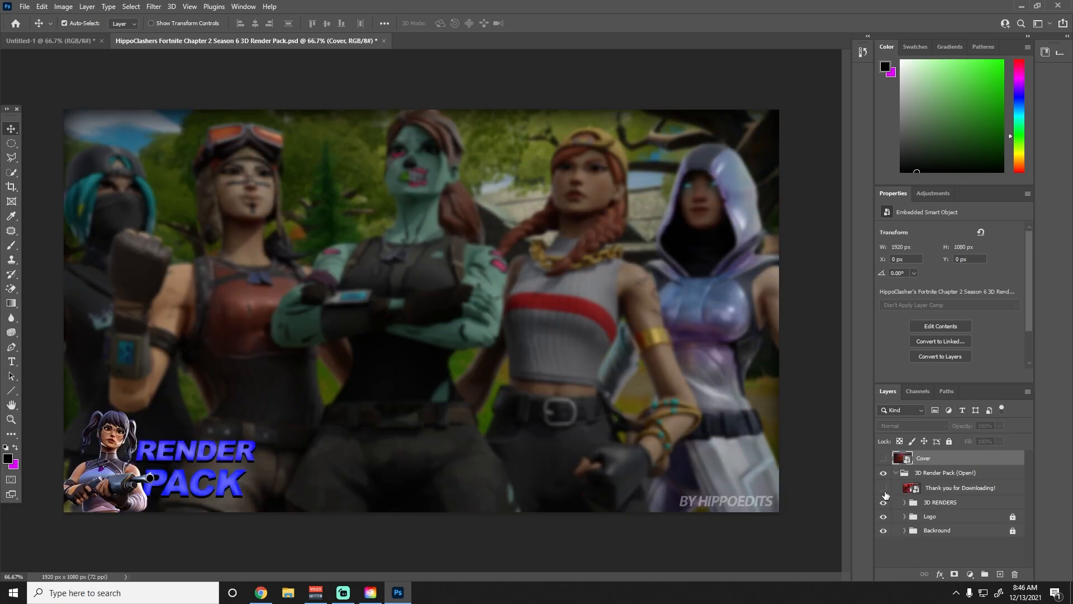
click(886, 552)
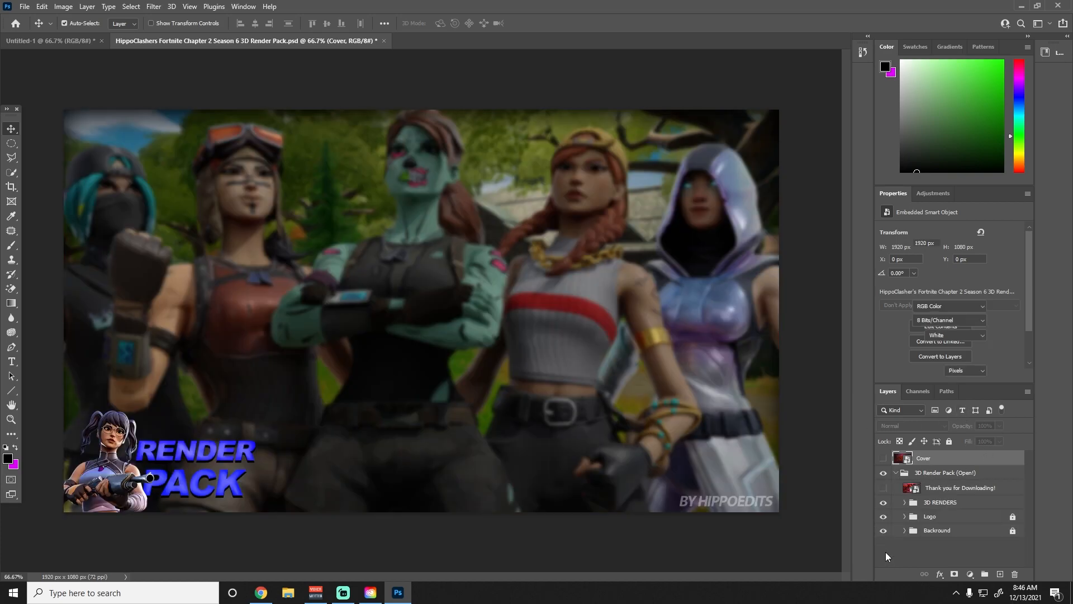
click(884, 488)
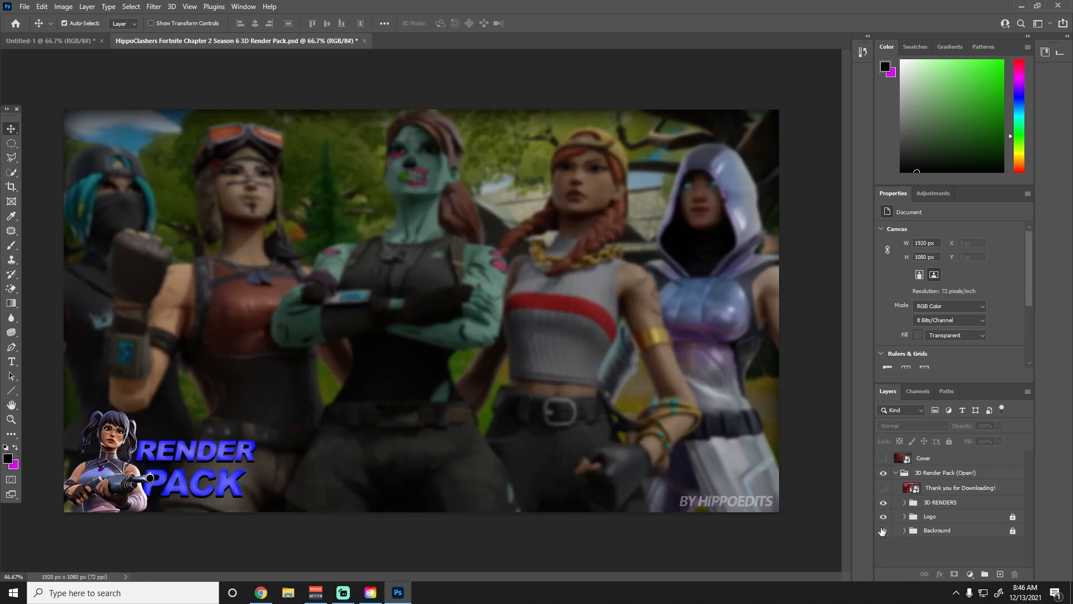
click(884, 530)
click(884, 530)
click(884, 516)
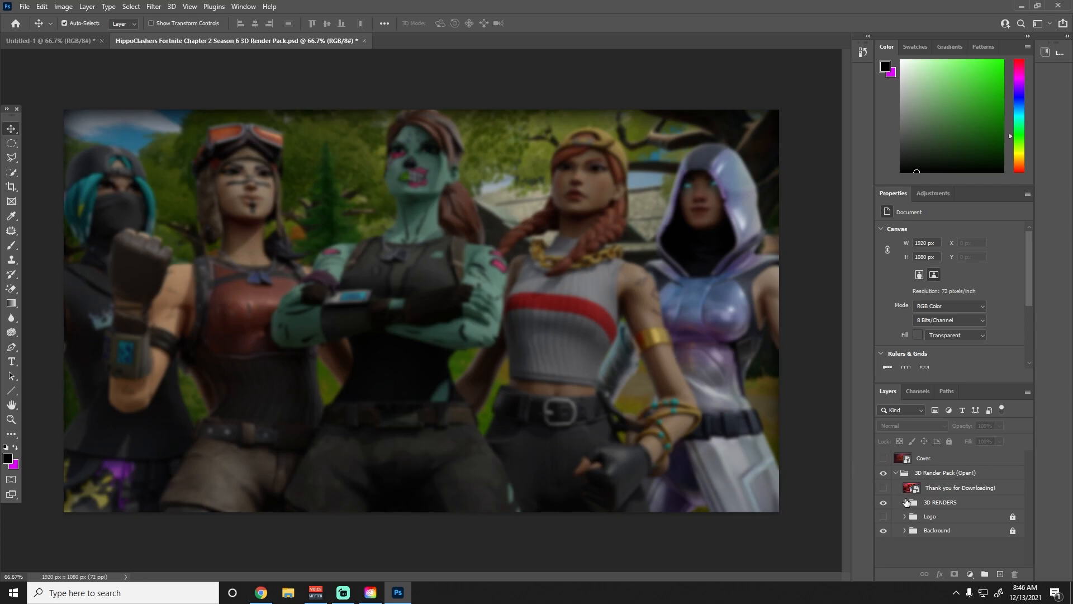
Expand the New group inside 3D RENDERS and preview character renders 31, 30 and 29 one at a time
click(904, 503)
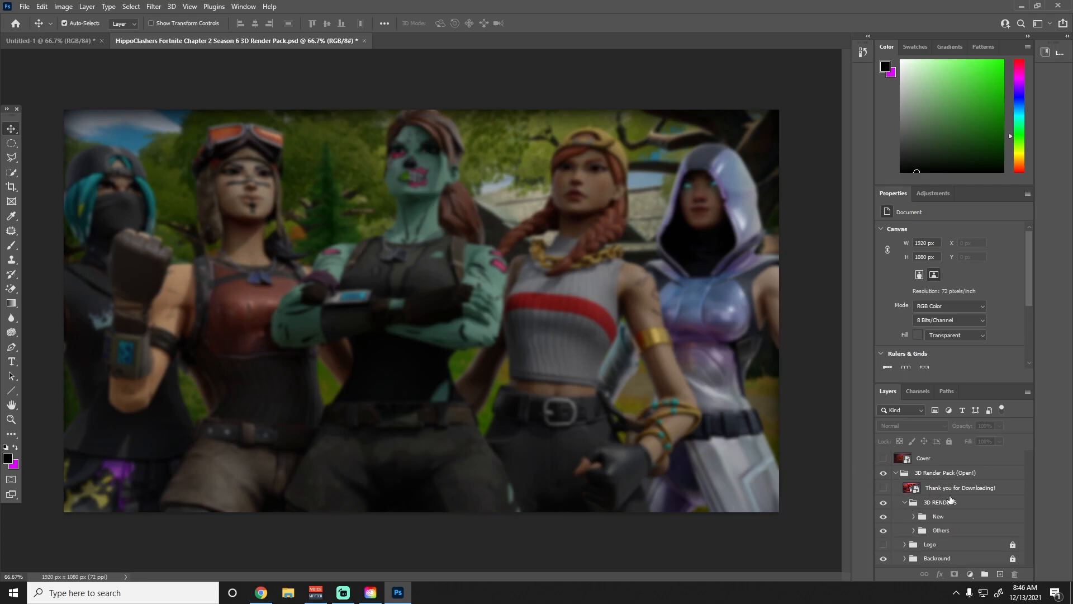
click(914, 516)
click(884, 484)
click(885, 484)
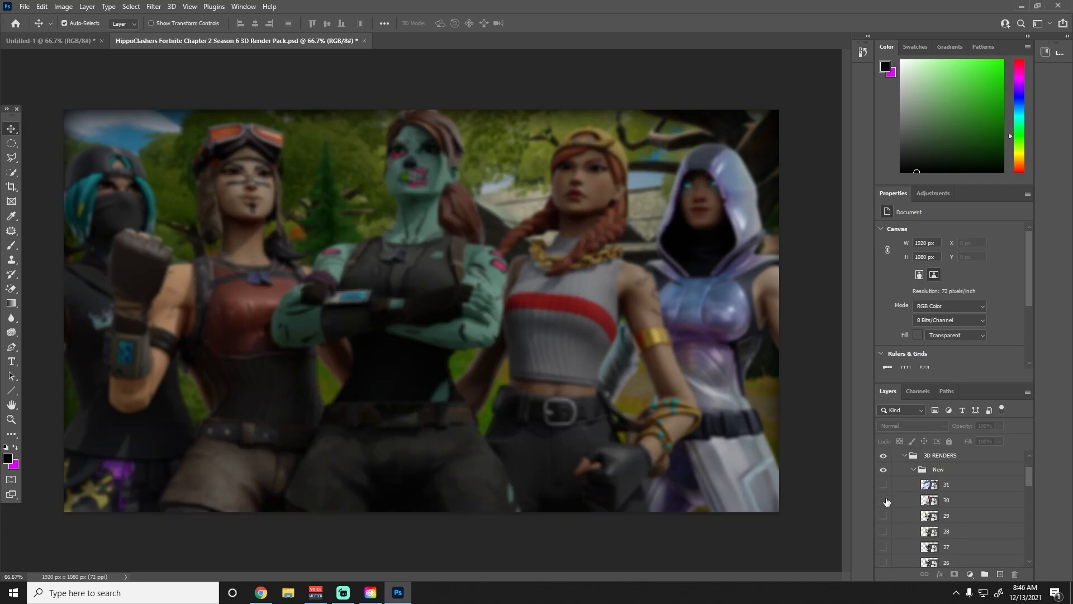
click(886, 500)
click(885, 500)
click(885, 518)
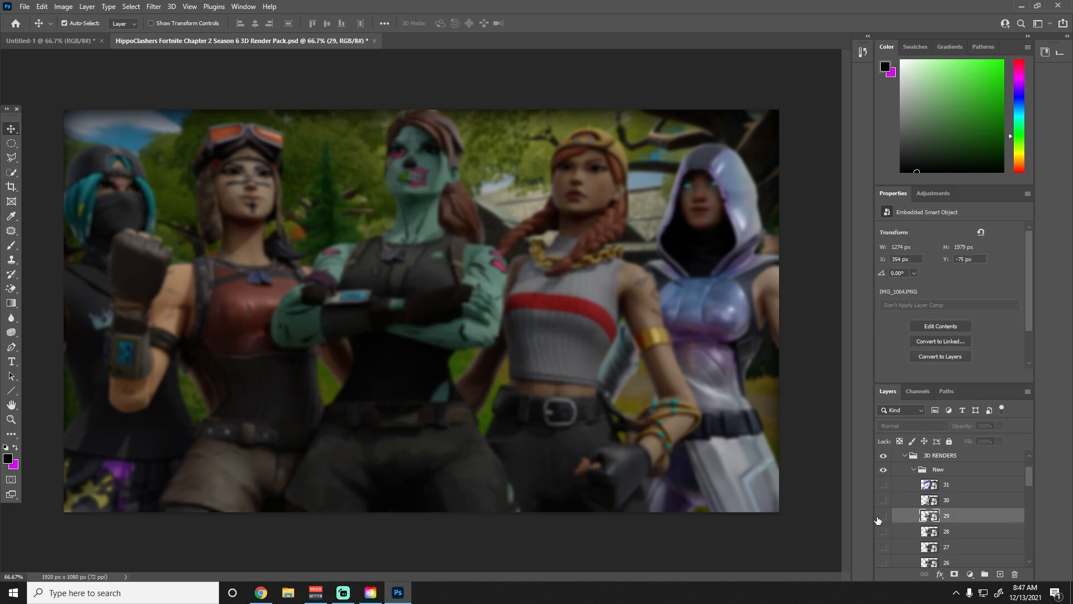
click(881, 516)
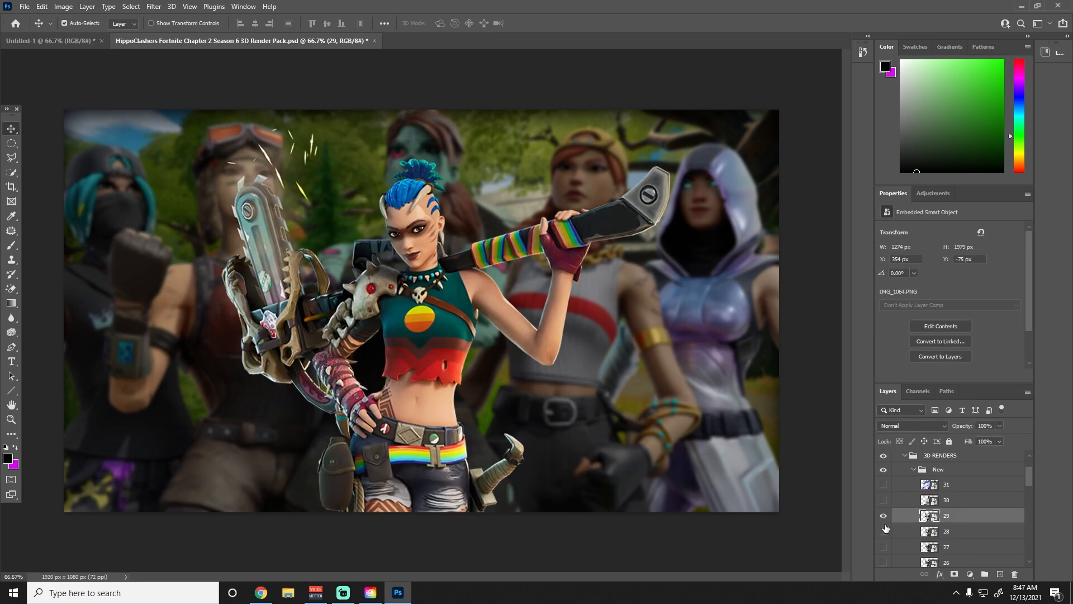
click(886, 517)
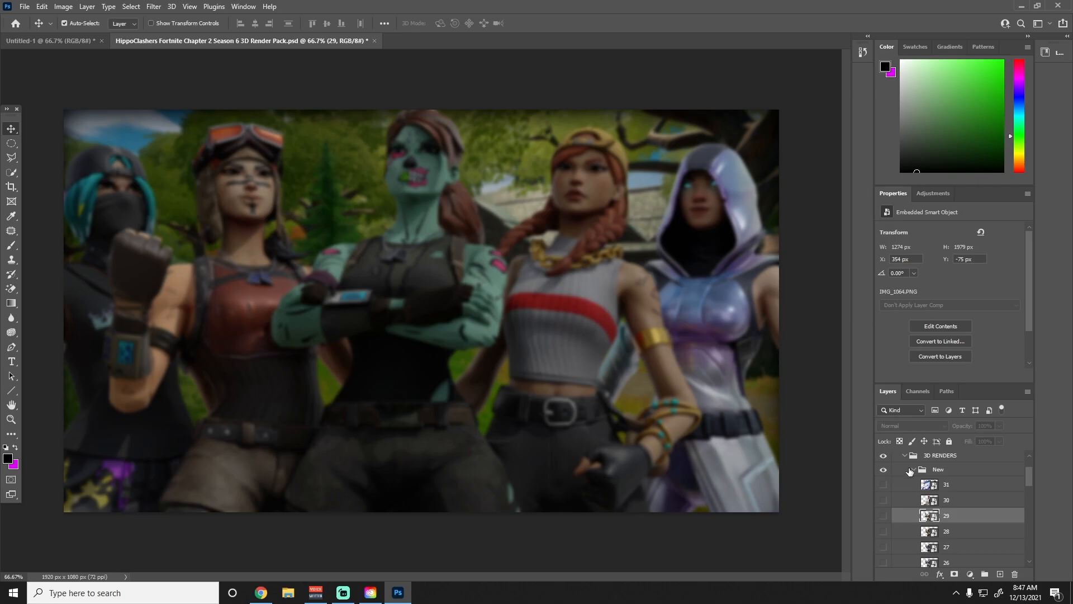
Collapse the New group, expand the Others group and preview character renders 13 and 14 one at a time
click(914, 469)
click(913, 530)
scroll(935, 470, down, 4)
scroll(935, 469, down, 3)
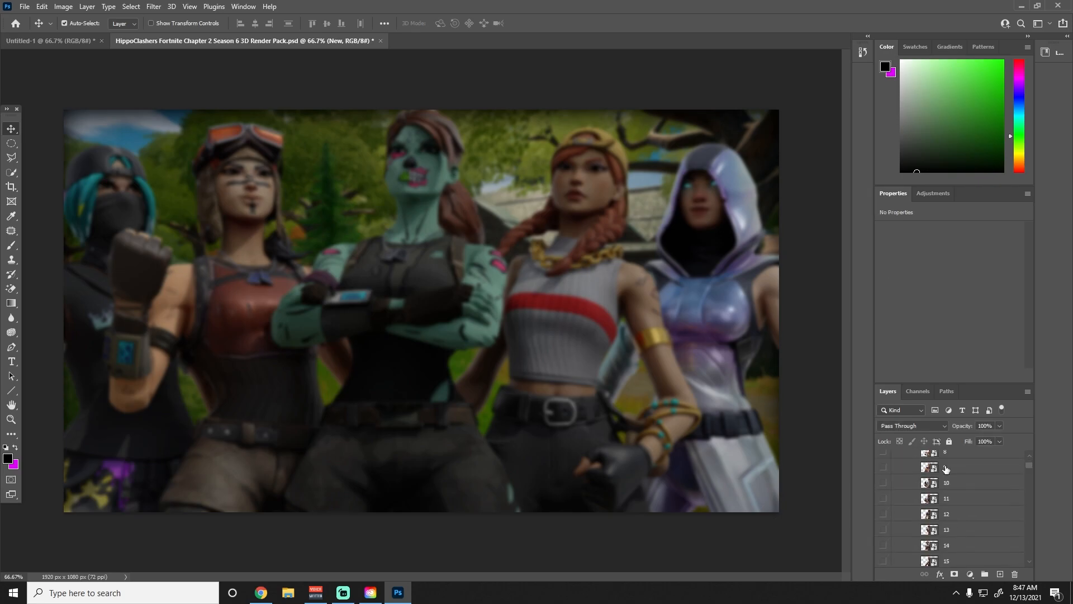
click(884, 529)
click(884, 530)
click(883, 545)
click(883, 546)
Preview renders 67, 69 and 70 in the Others group one at a time, and show and select render 71
scroll(894, 507, down, 20)
scroll(895, 507, down, 9)
click(895, 498)
click(884, 498)
click(883, 529)
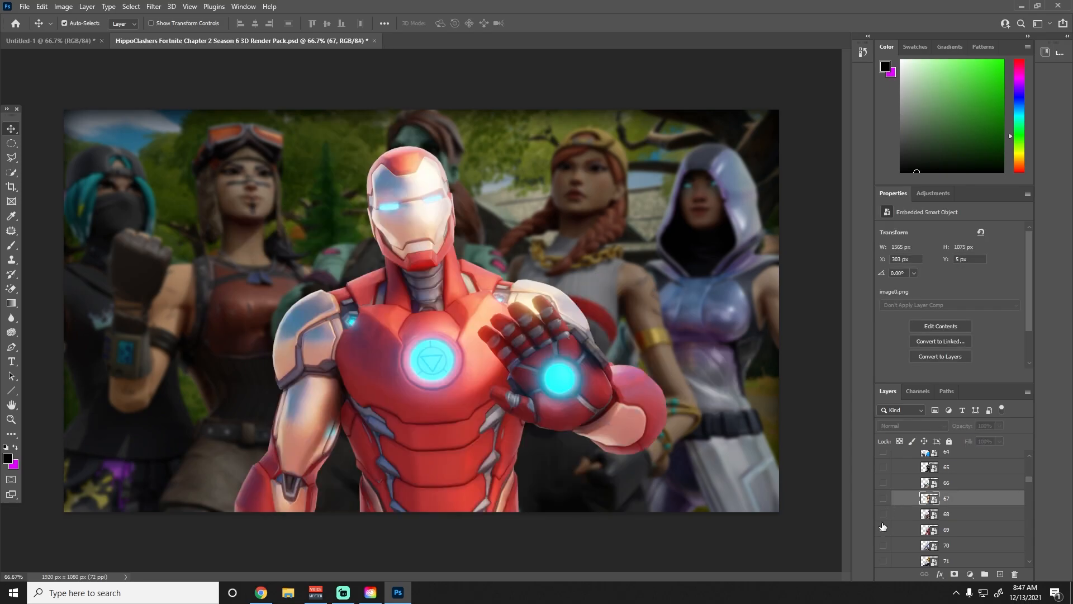
click(883, 529)
click(883, 545)
click(883, 546)
click(884, 561)
click(953, 562)
scroll(951, 535, down, 1)
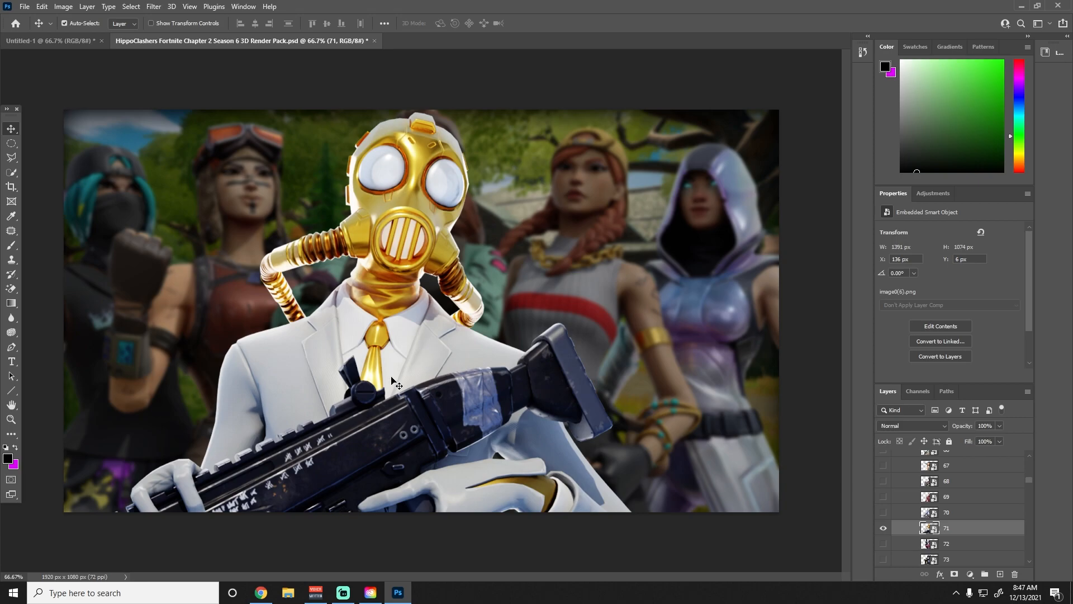
click(23, 6)
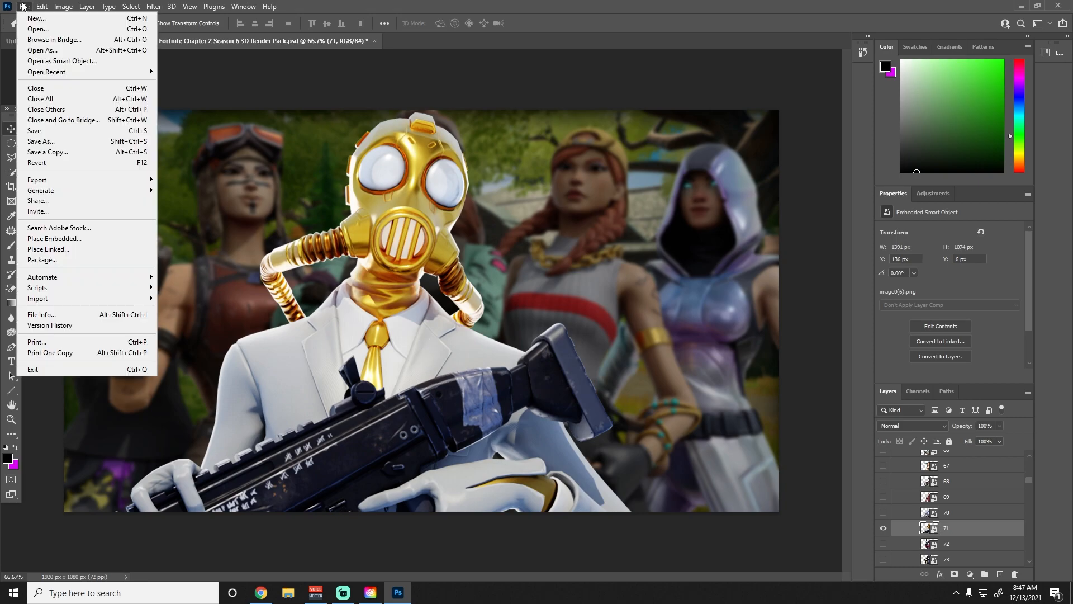
click(52, 19)
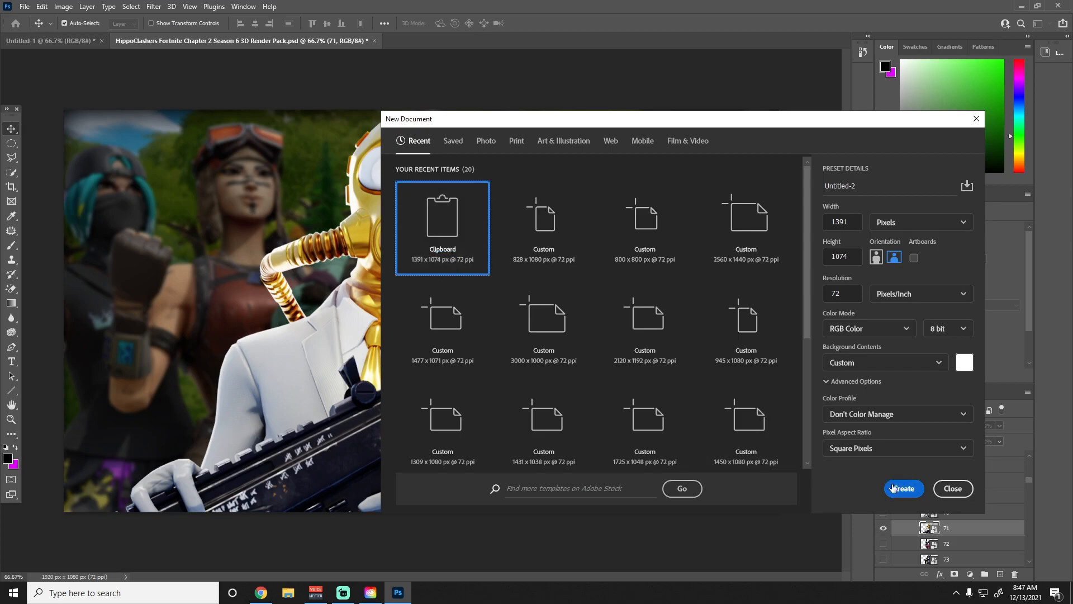
click(953, 488)
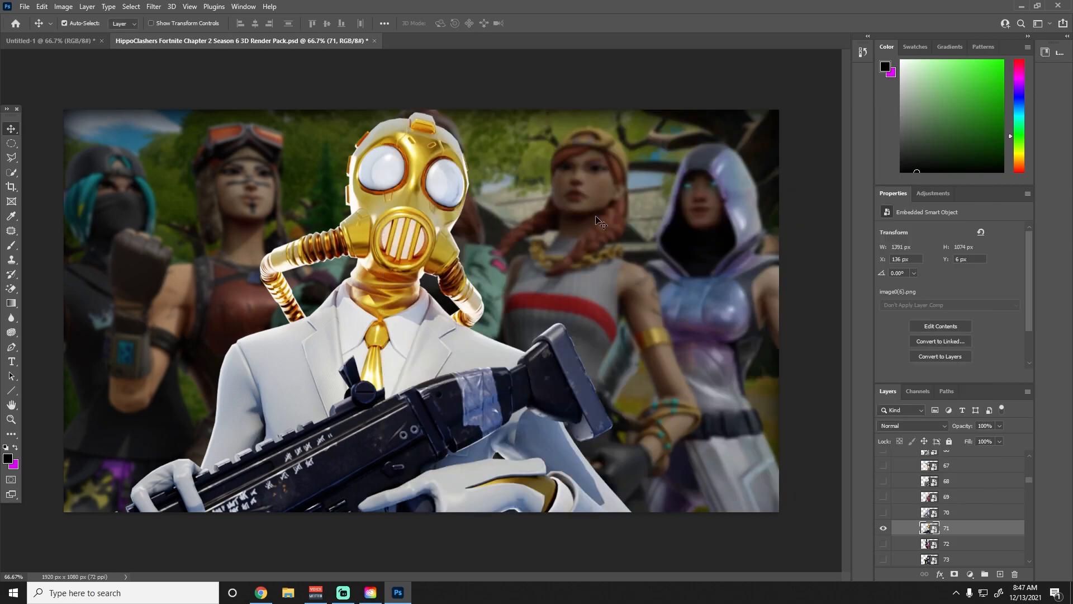
Close the 3D Render Pack document without saving and show layer 114 in the Untitled-1 document
click(374, 41)
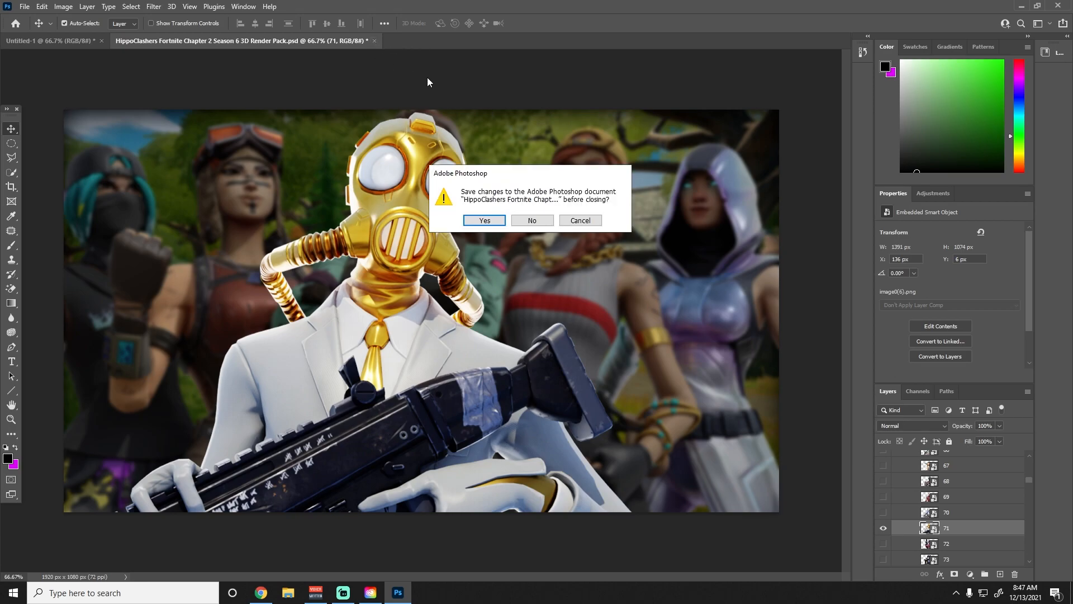
click(534, 221)
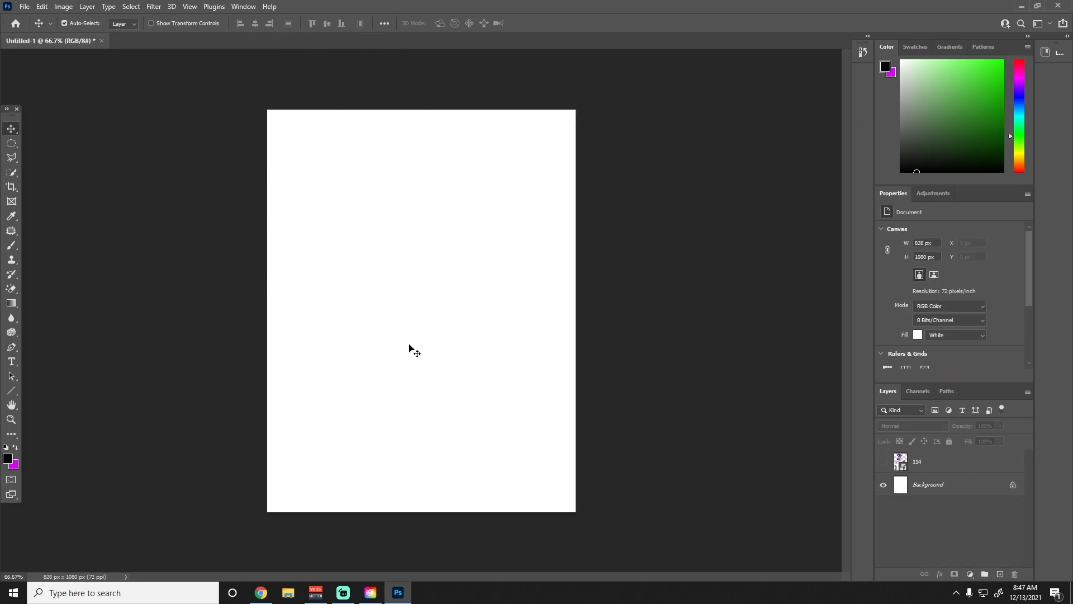
click(884, 462)
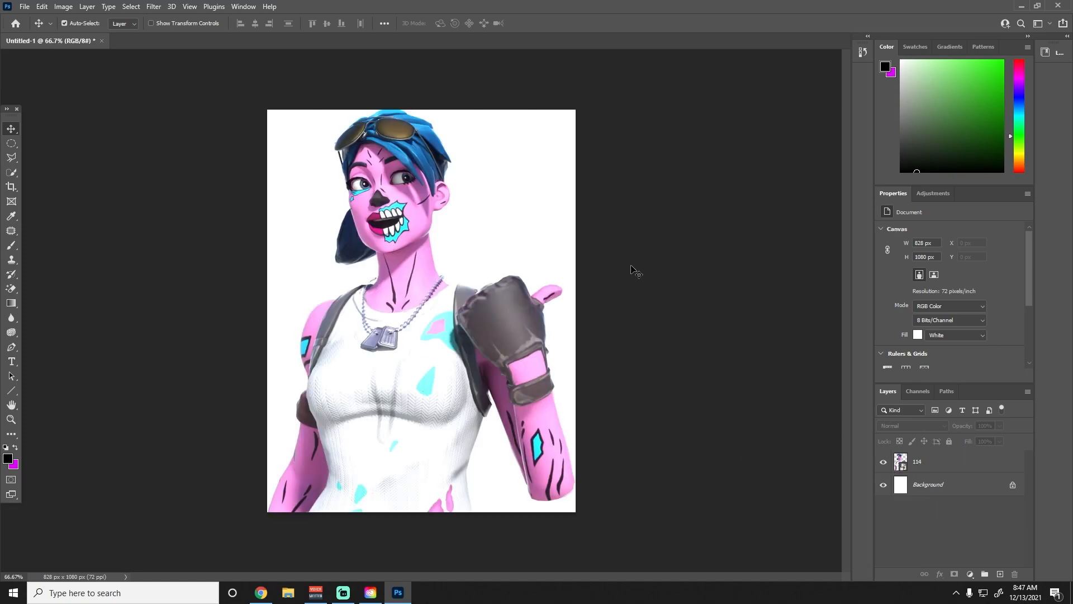
Open the HippoClashers Fortnite Chapter 2 Season 6 Thumbnail Pack PSD and hide its Backround layer and Logo group
click(24, 7)
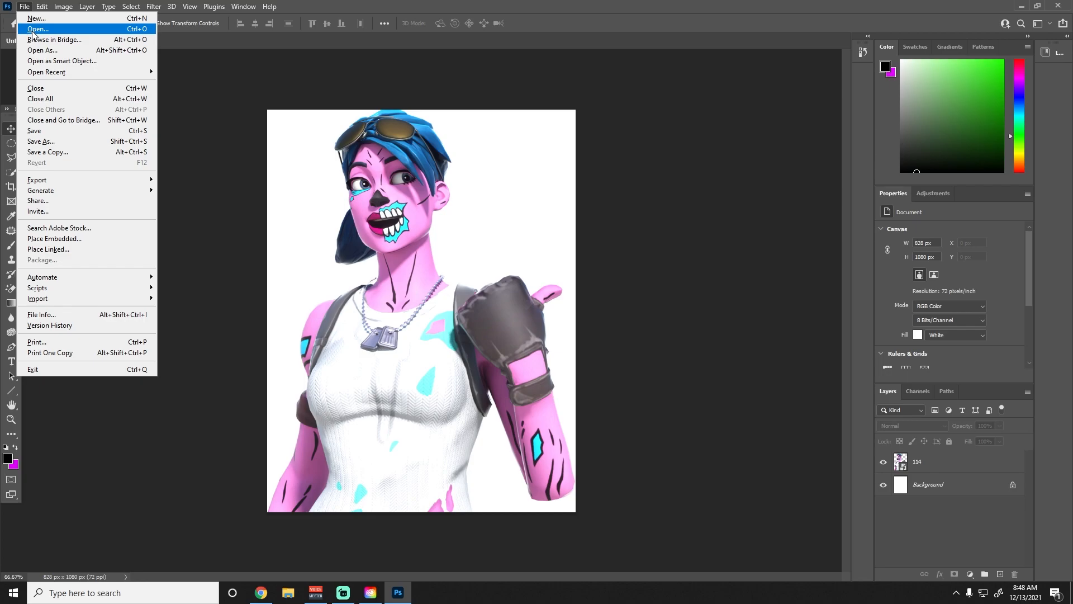
click(36, 28)
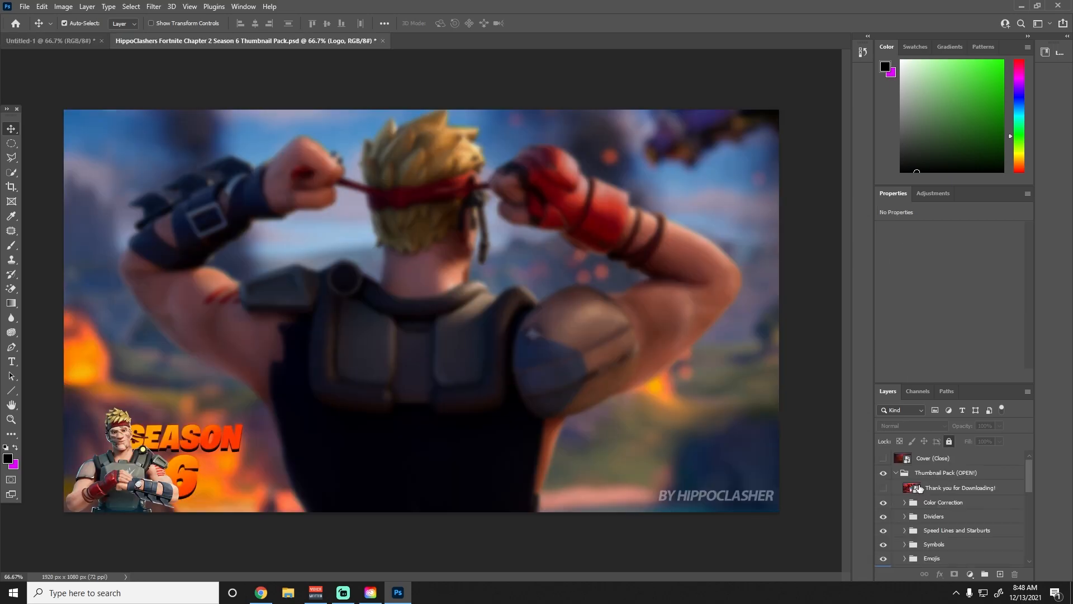
scroll(919, 488, down, 5)
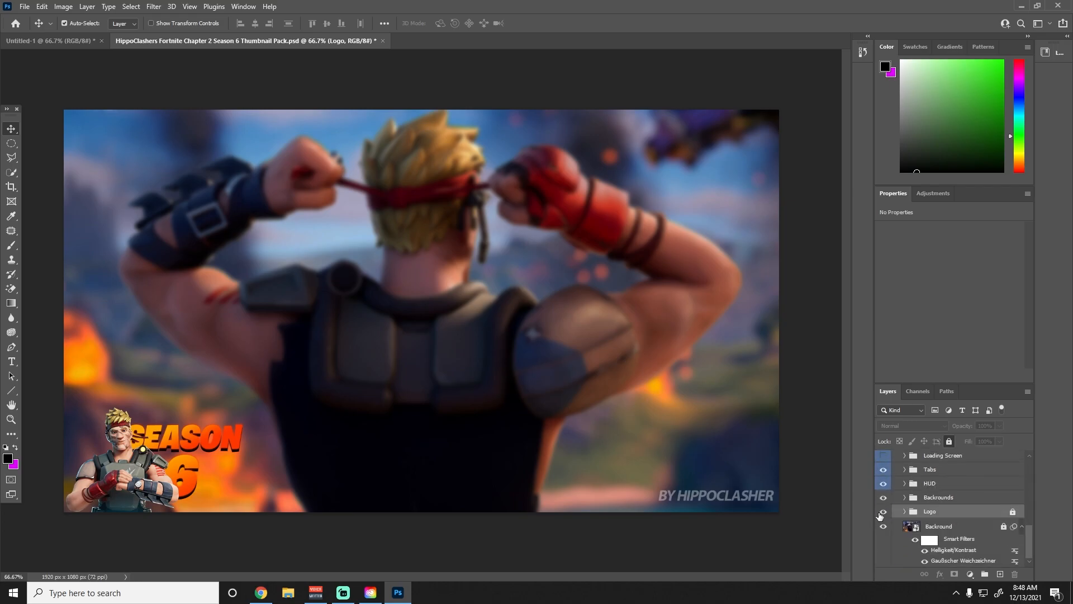
click(883, 526)
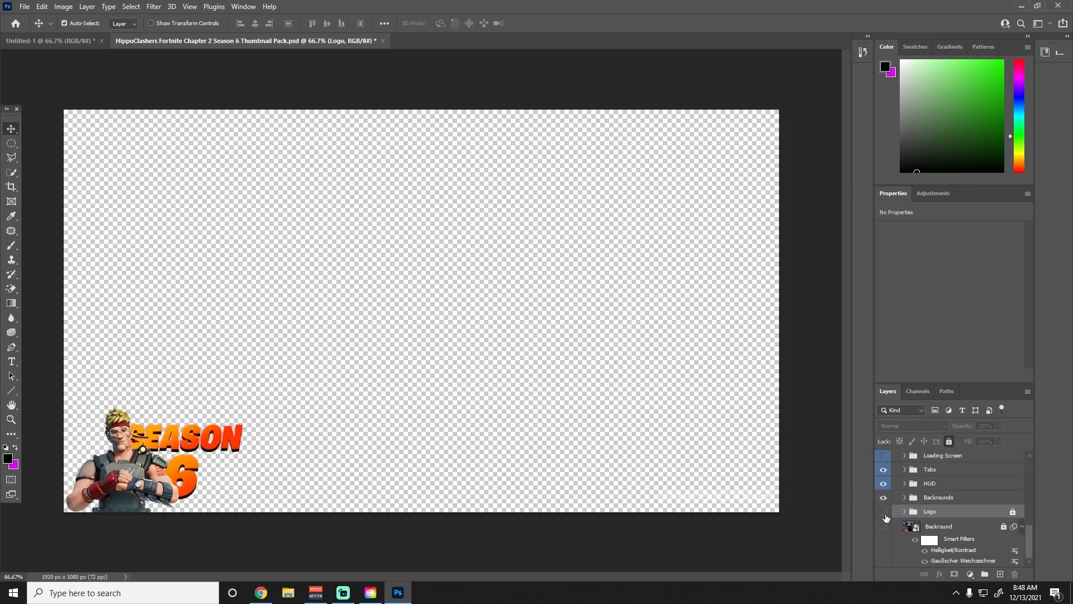
click(884, 512)
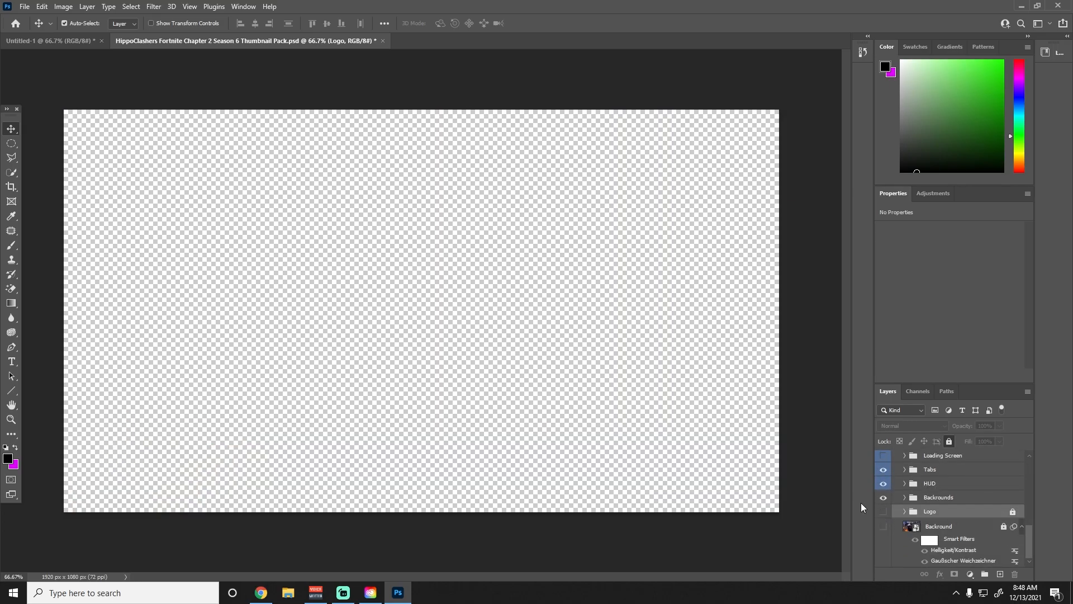
Hide the Gradients group within the Backrounds group, and show background 99 in the Day group
click(905, 497)
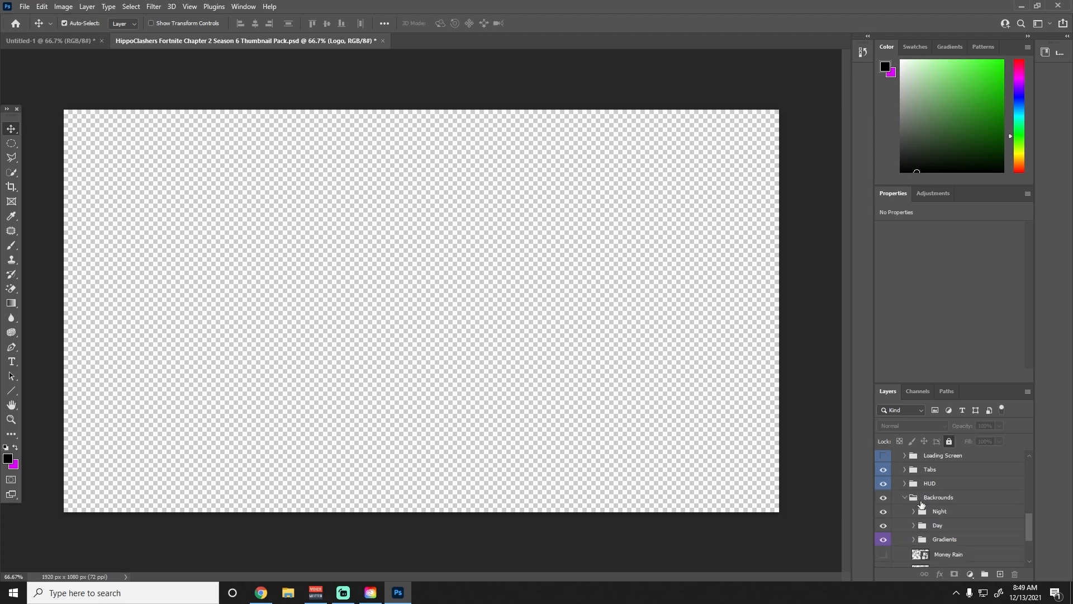
click(917, 527)
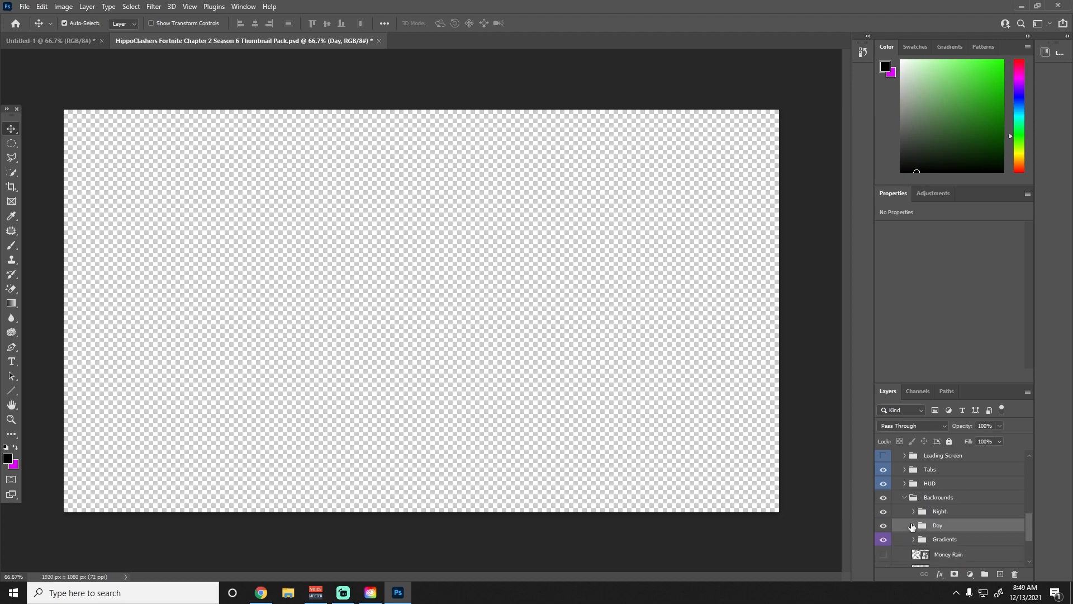
scroll(915, 513, down, 2)
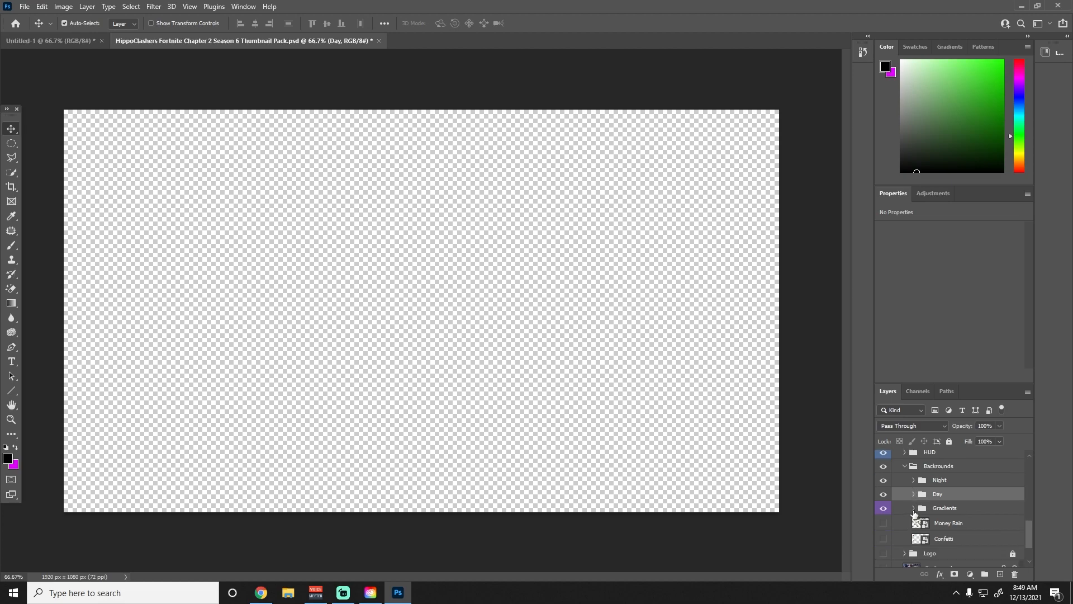
click(913, 509)
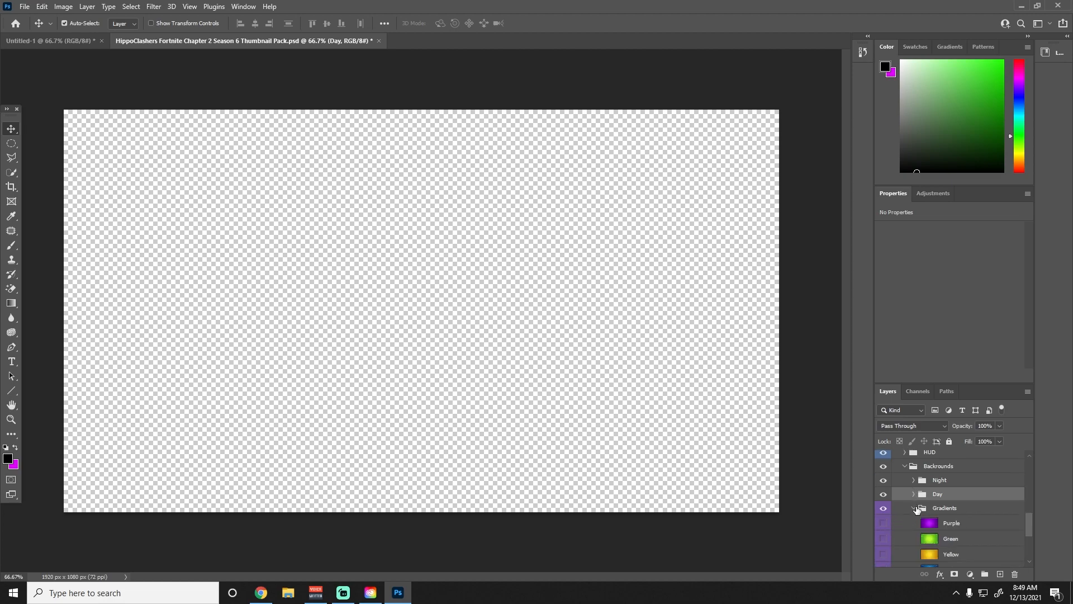
click(914, 509)
click(884, 508)
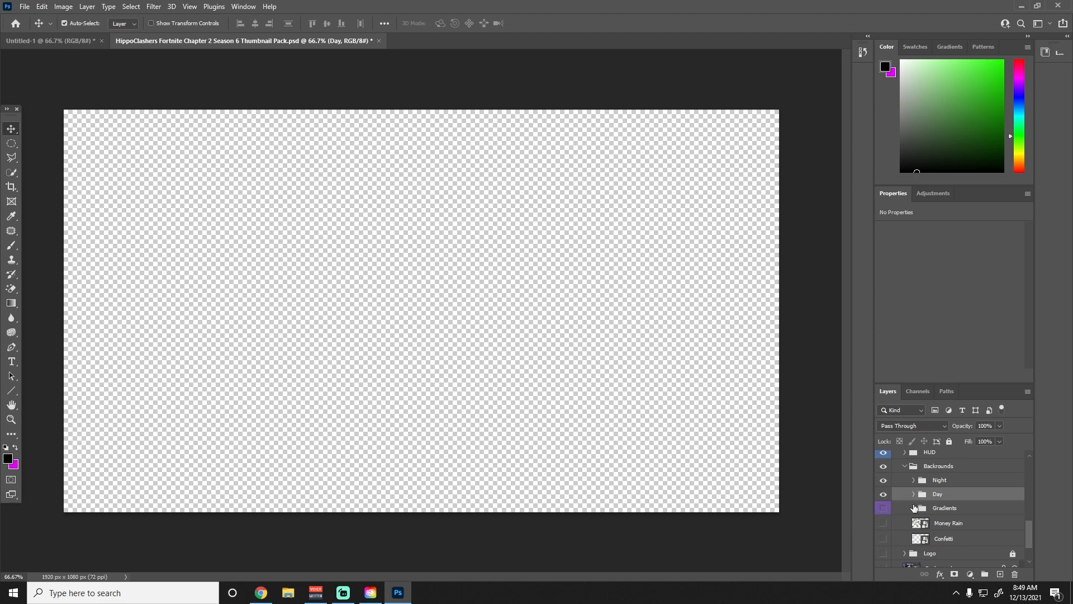
click(913, 494)
click(883, 524)
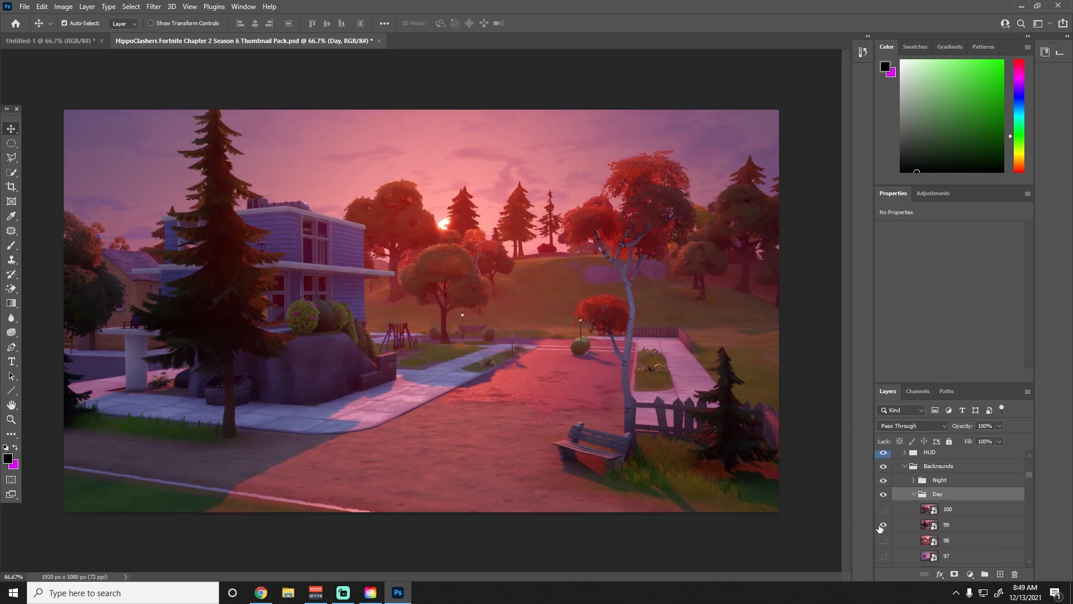
Hide background 99 and put the log cabin landscape image beneath Confetti as the lowest layer in the Backrounds group
click(884, 525)
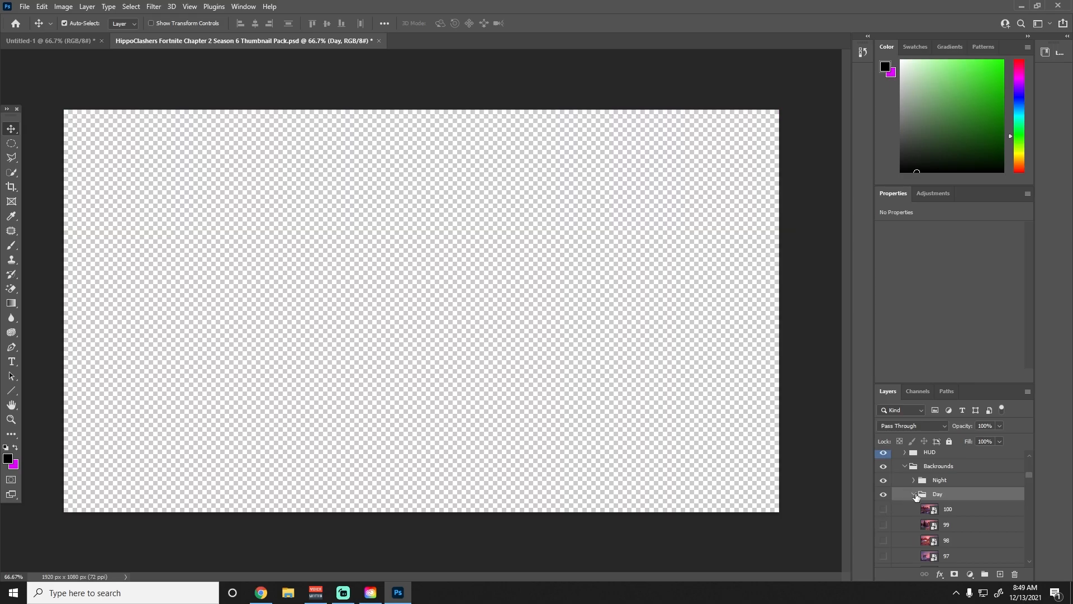
click(913, 494)
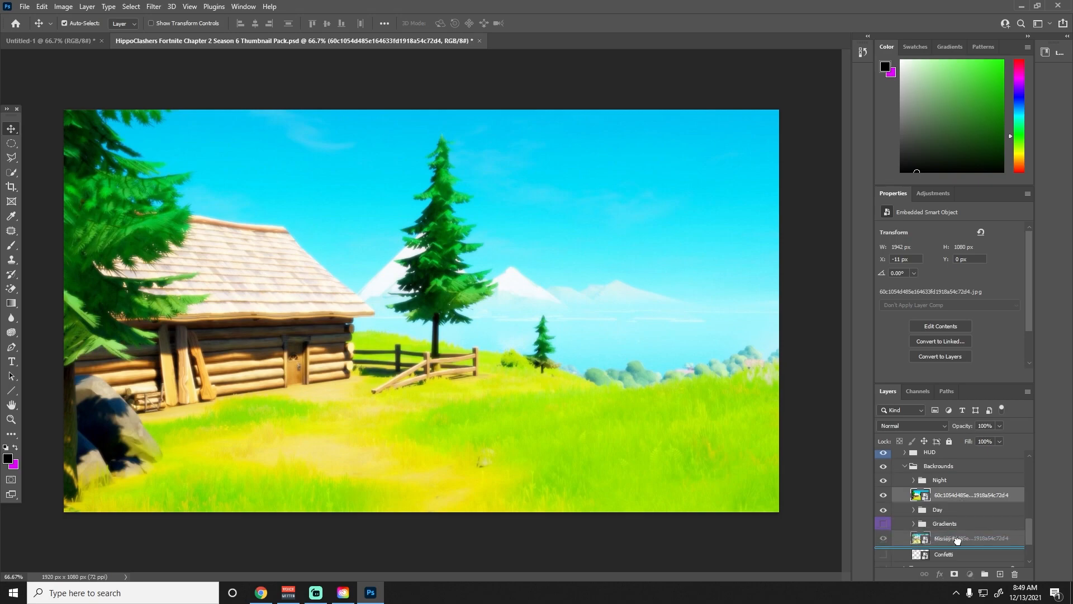
scroll(953, 551, down, 4)
drag(950, 603, 946, 496)
scroll(886, 478, up, 1)
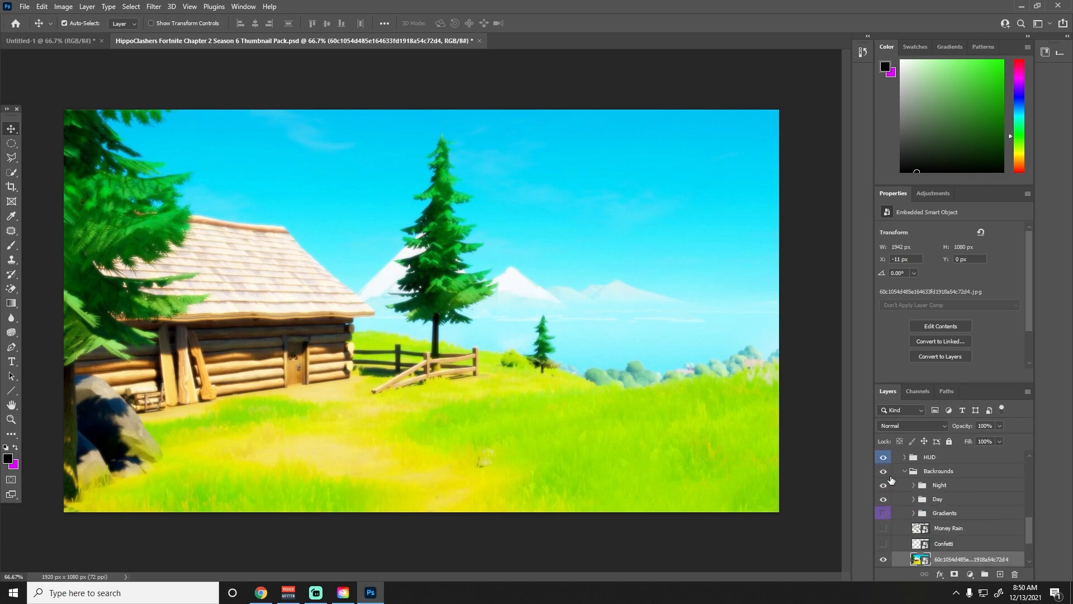
click(904, 470)
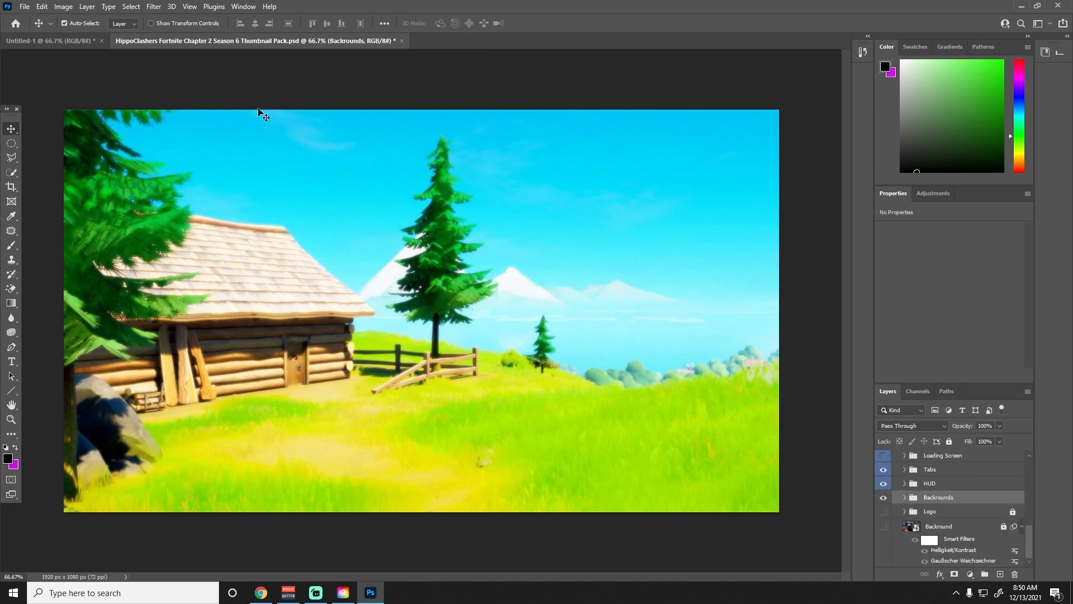
Copy character render 114 from Untitled-1 into the HippoClashers thumbnail pack and move it over the cabin to about X 76 px
click(63, 41)
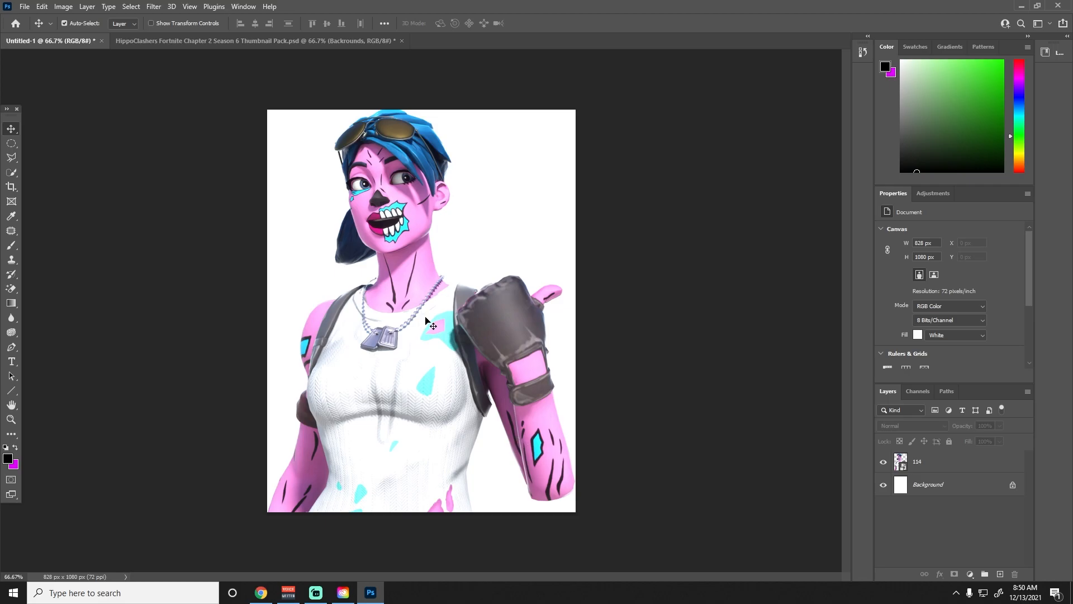
click(408, 326)
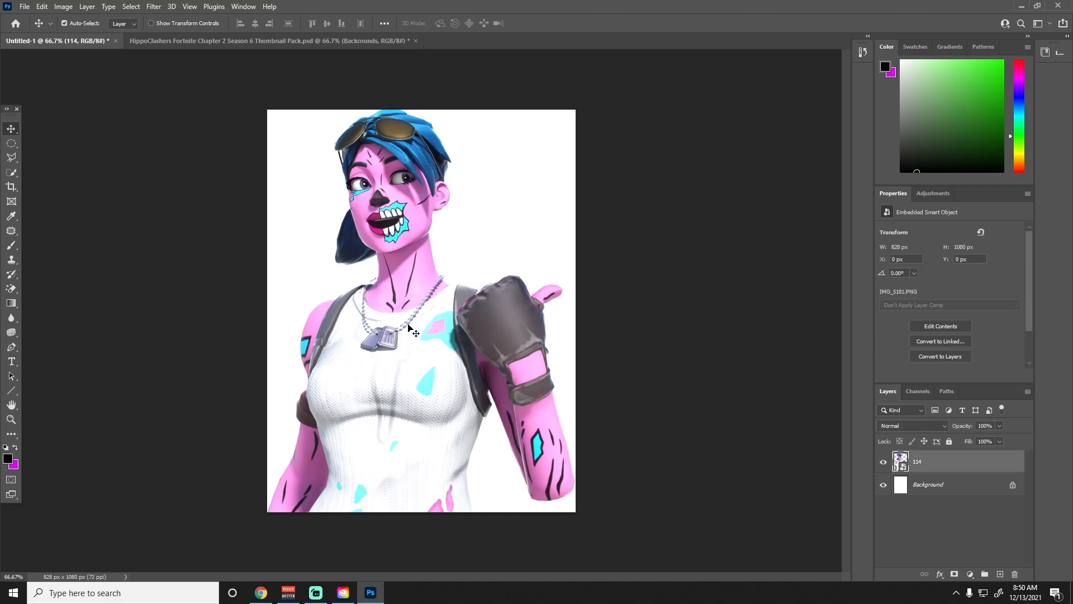
click(226, 41)
key(ctrl)
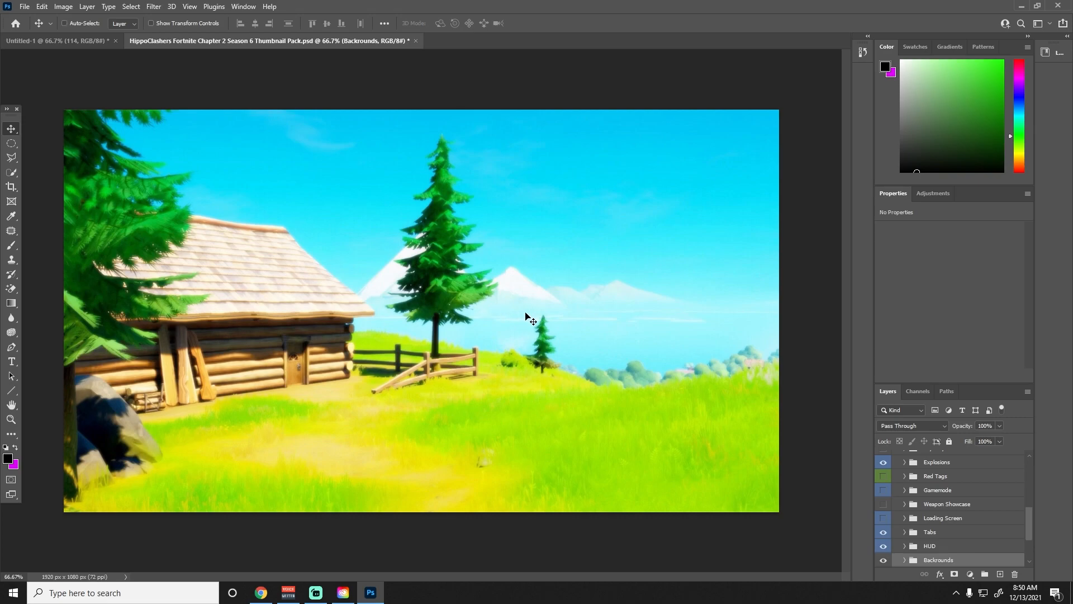
drag(528, 318, 527, 318)
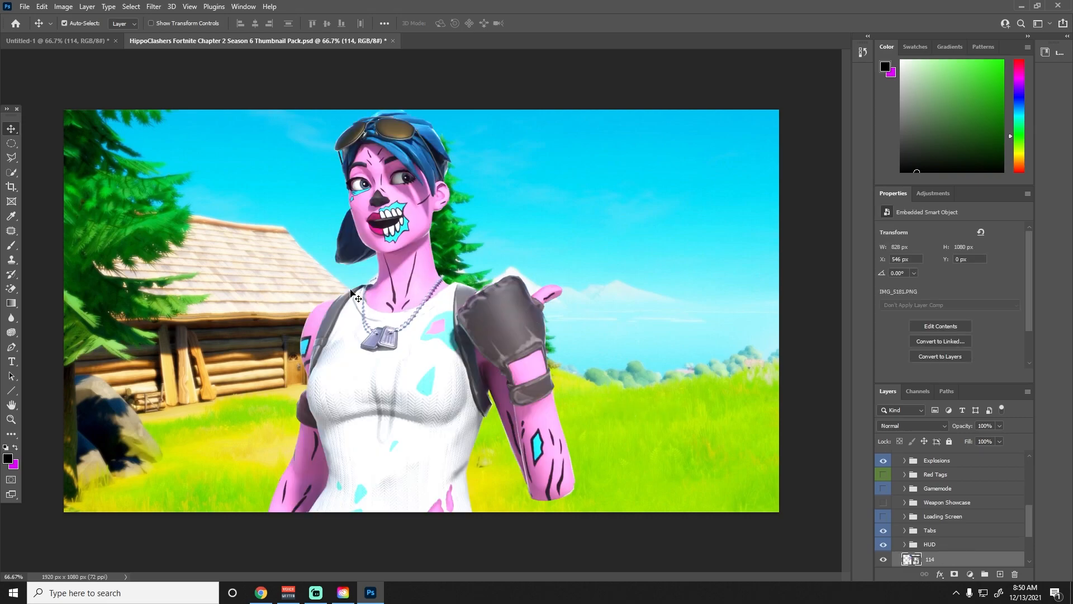
drag(443, 362, 269, 358)
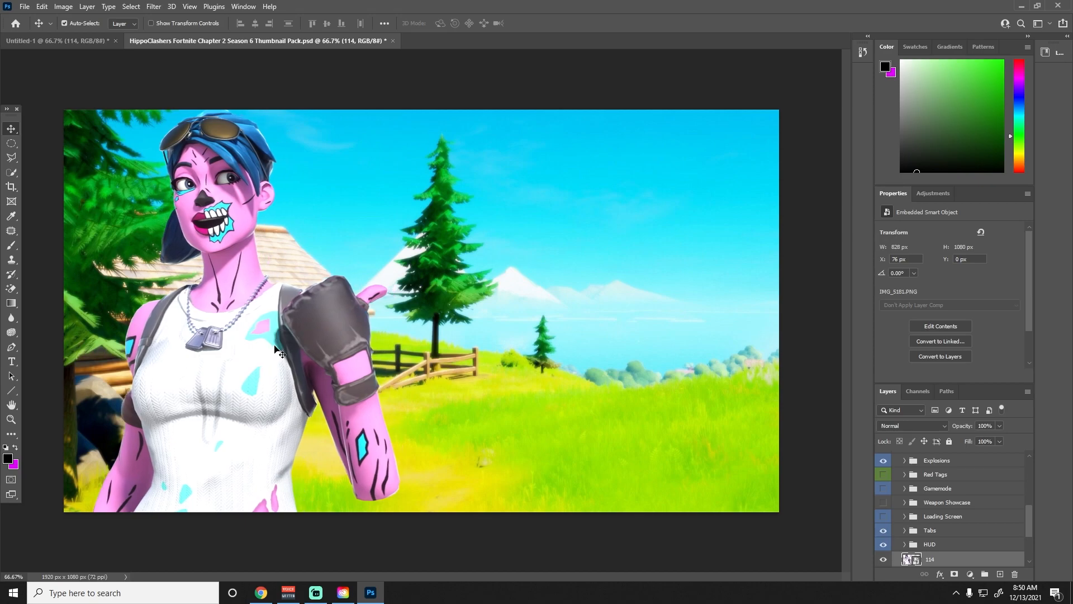
Scale render 114 down slightly to about 818 x 1068 px and position it at about X 115 px, Y 12 px
key(ctrl+t)
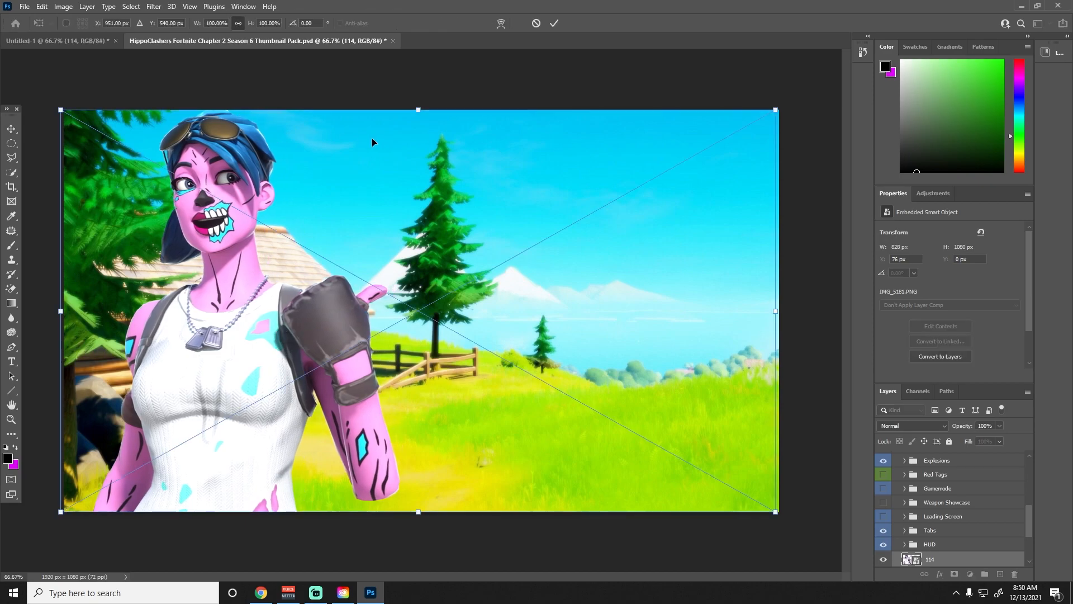
mouse_move(772, 111)
mouse_down()
mouse_move(711, 128)
mouse_move(759, 101)
mouse_up()
scroll(957, 526, down, 3)
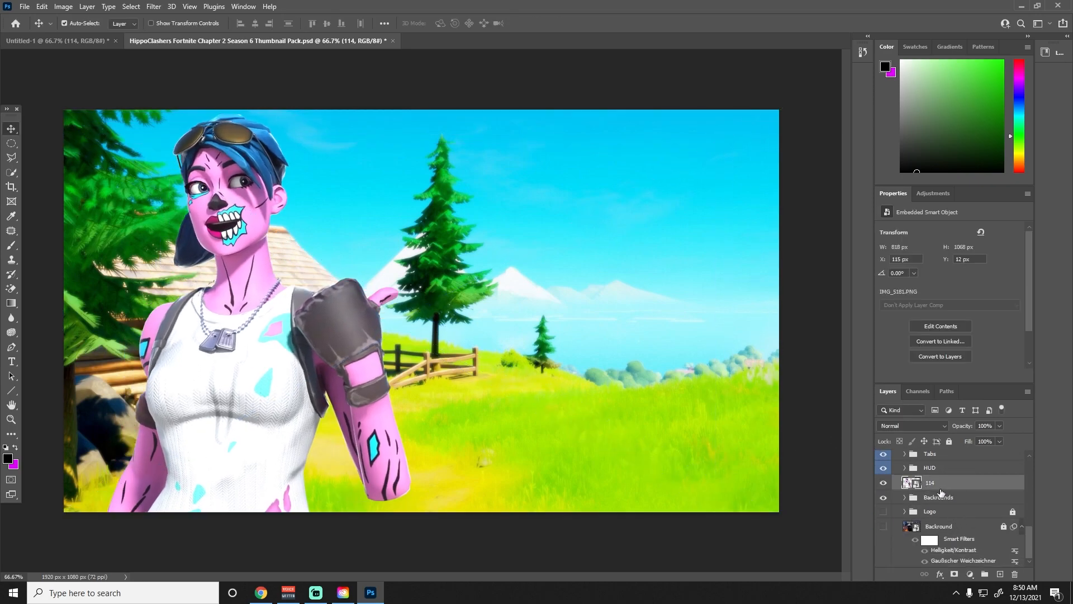
mouse_move(937, 484)
mouse_down()
mouse_move(936, 503)
mouse_move(929, 491)
mouse_up()
Show the Confetti layer in the Backrounds group and collapse the group
click(906, 498)
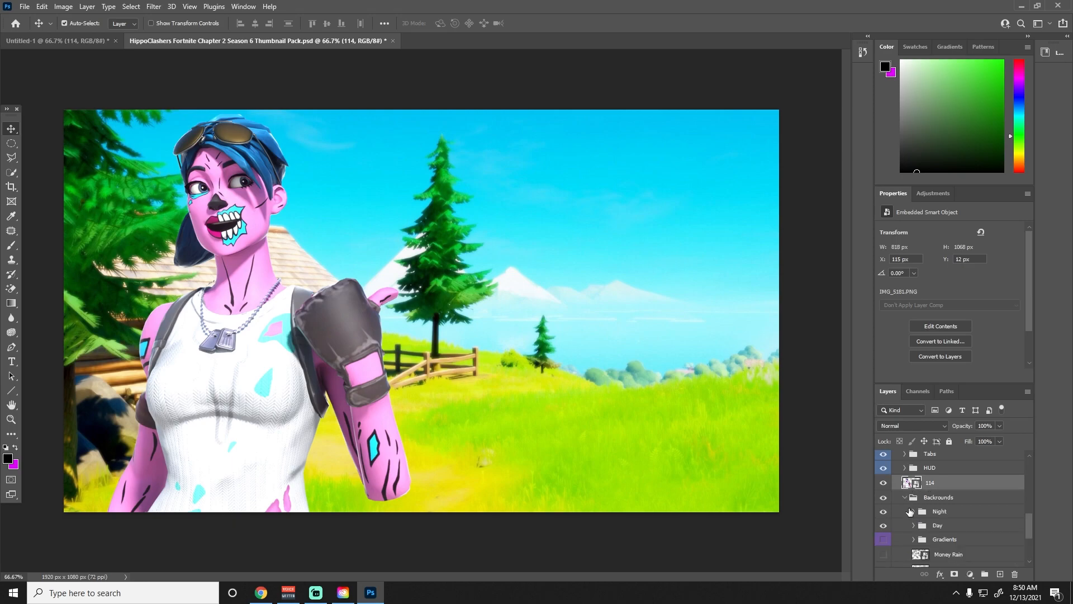
scroll(894, 515, down, 1)
click(884, 522)
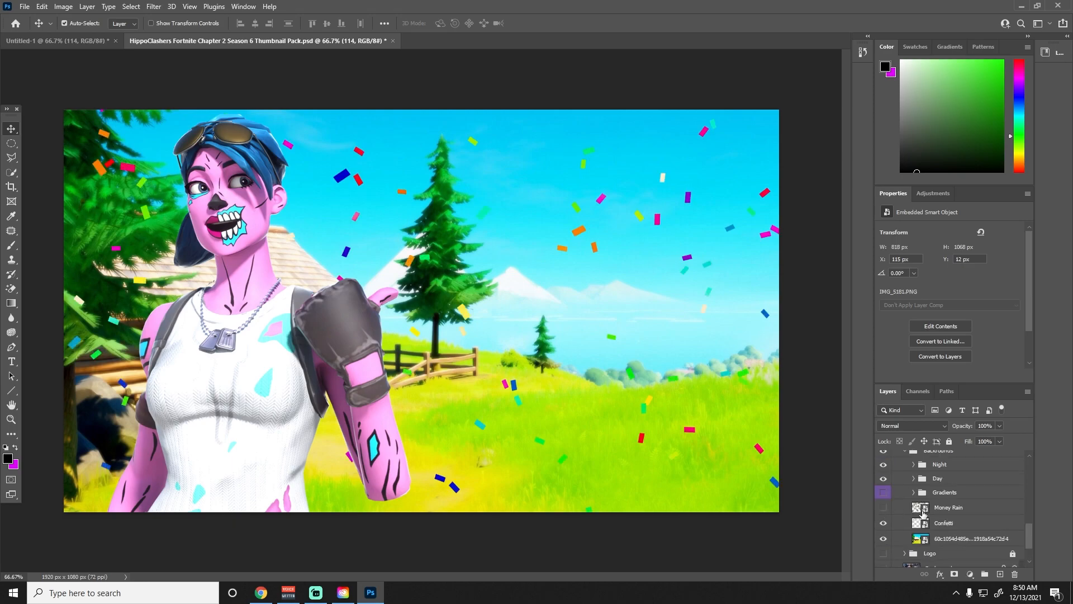
scroll(909, 490, up, 1)
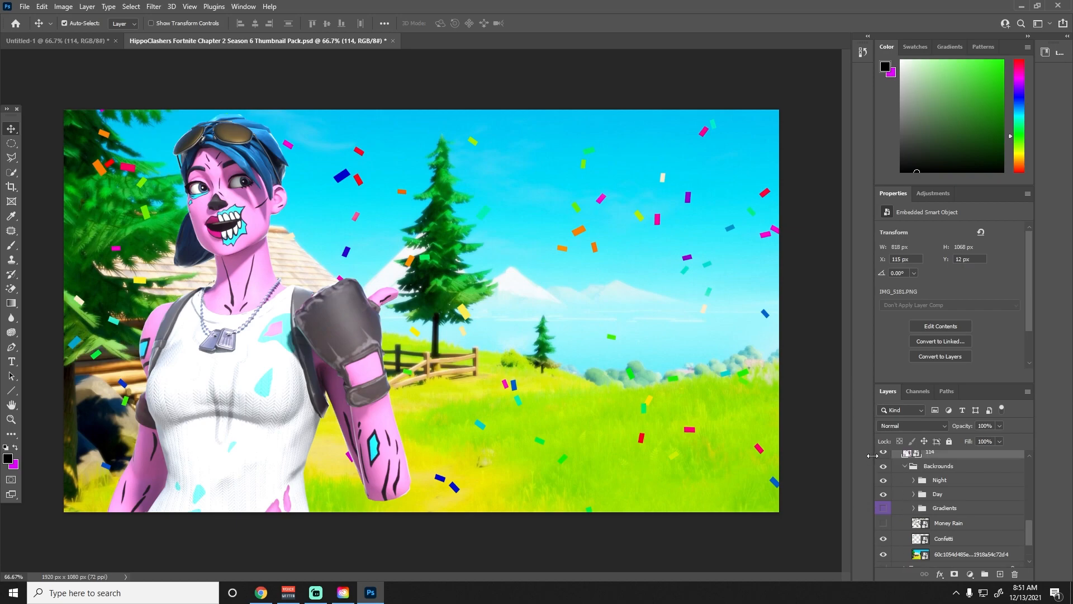
scroll(902, 476, up, 1)
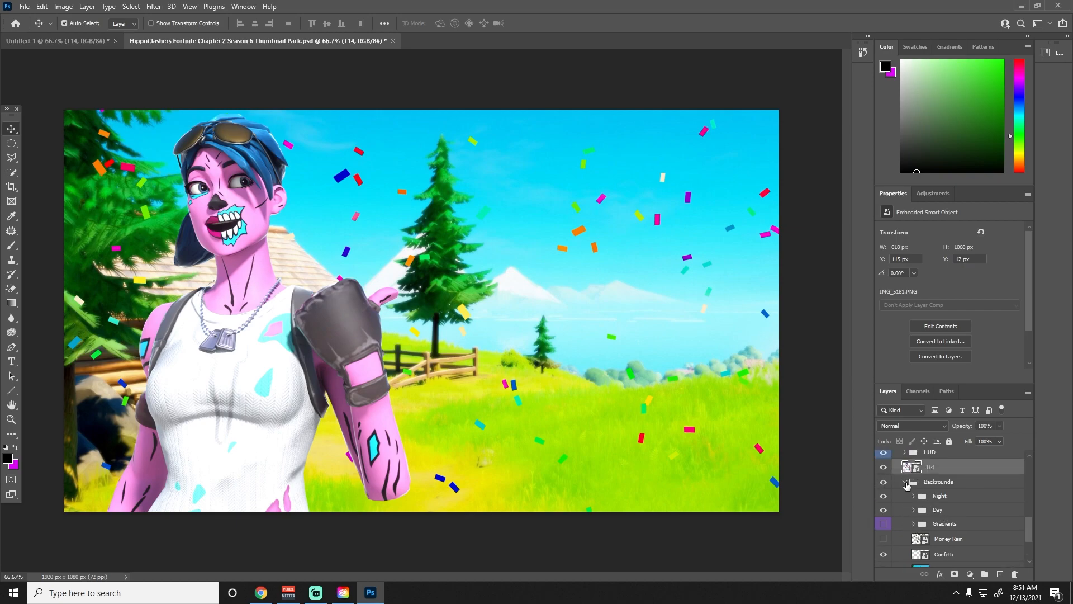
click(906, 483)
Add a white Outer Glow to layer 114 with size 70 px and opacity about 80%
right_click(925, 487)
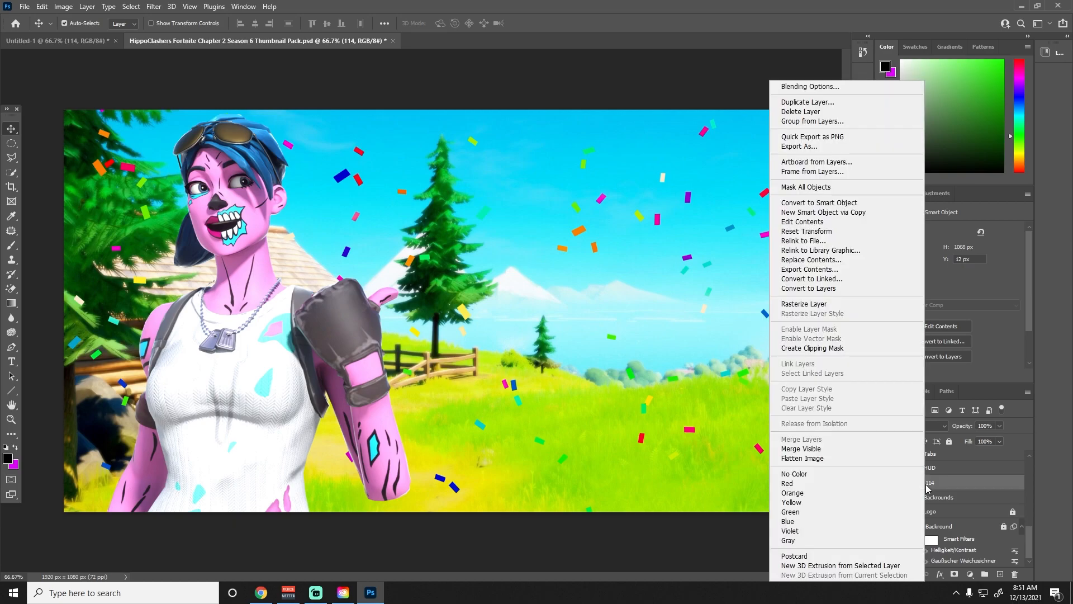
click(835, 89)
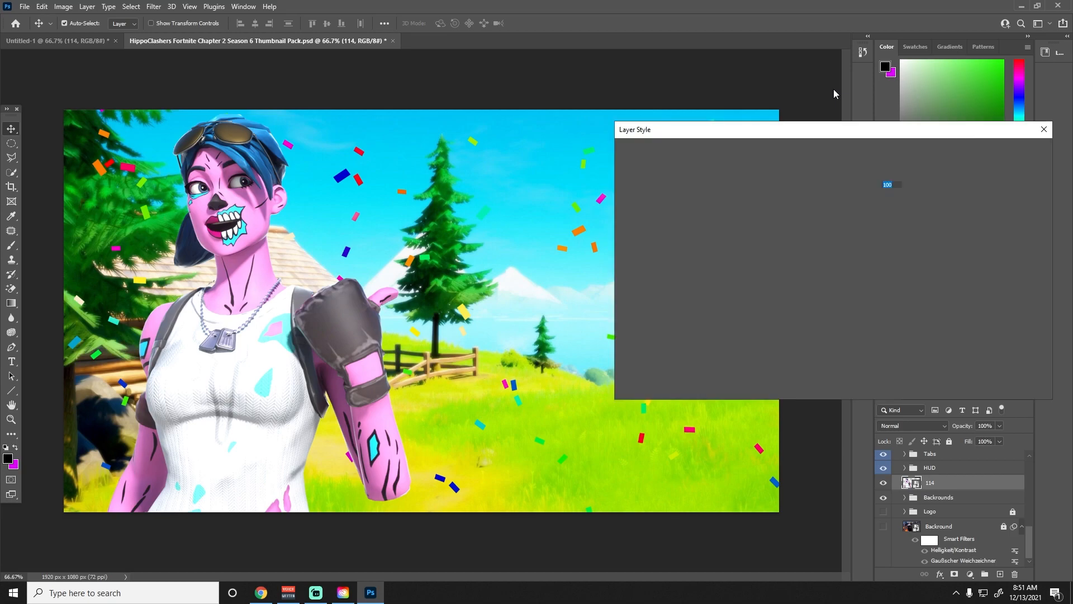
click(649, 356)
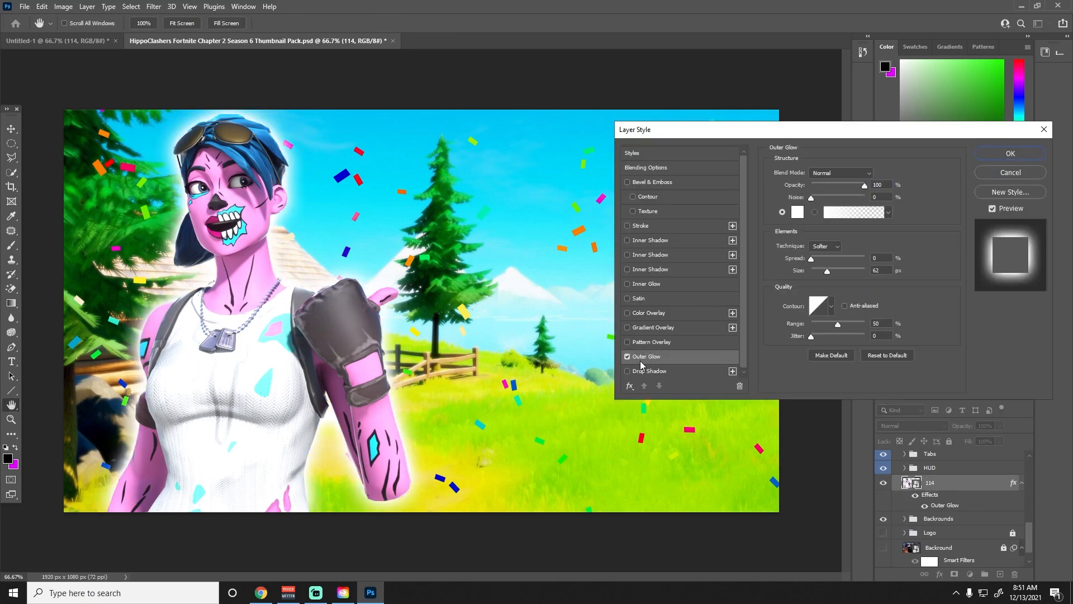
drag(829, 273, 830, 267)
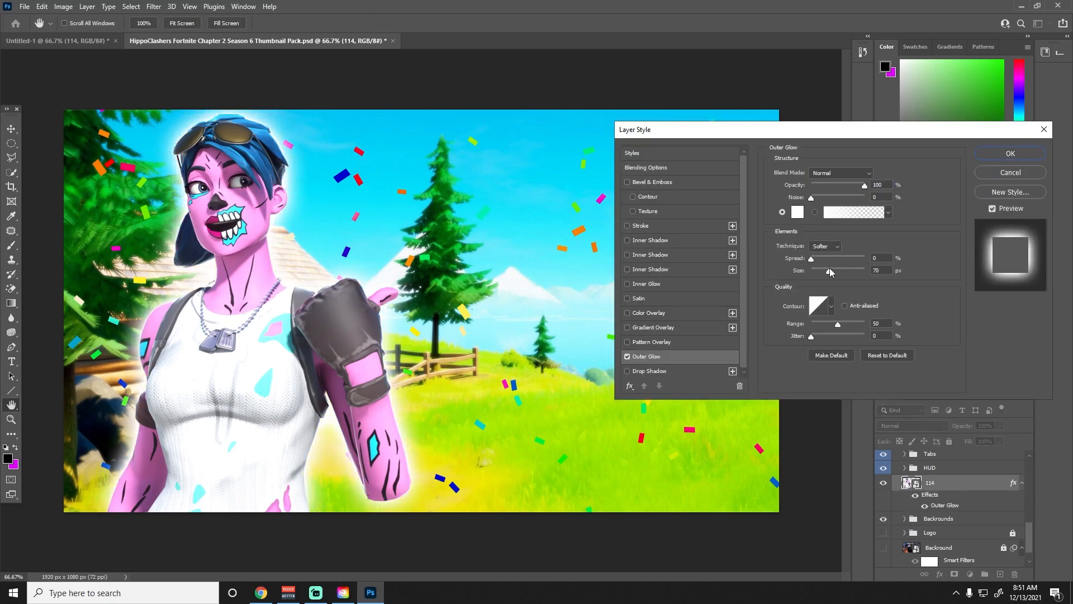
drag(862, 186, 853, 186)
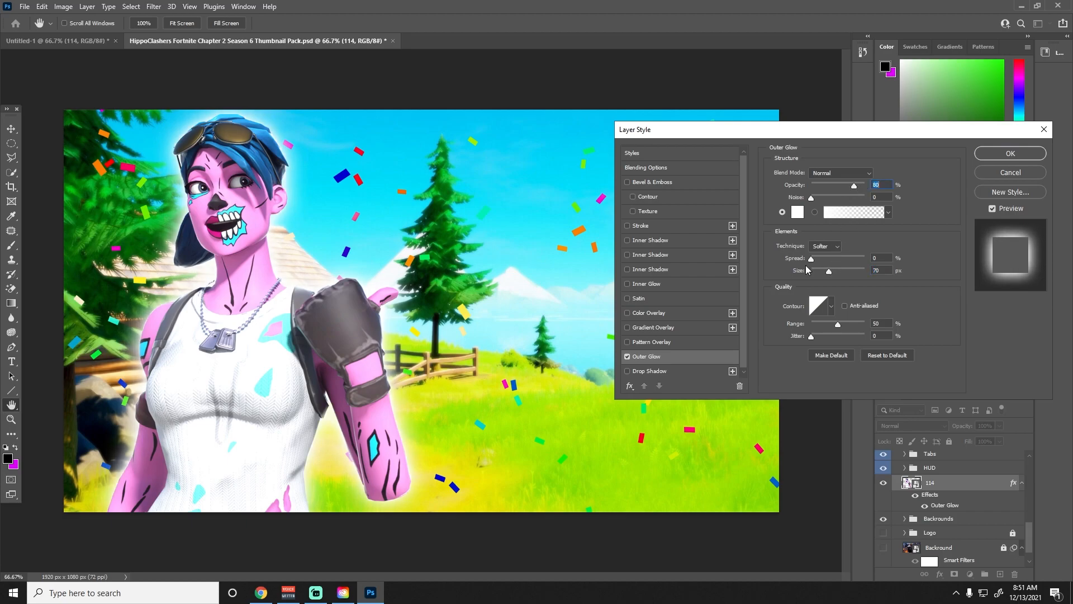
click(992, 154)
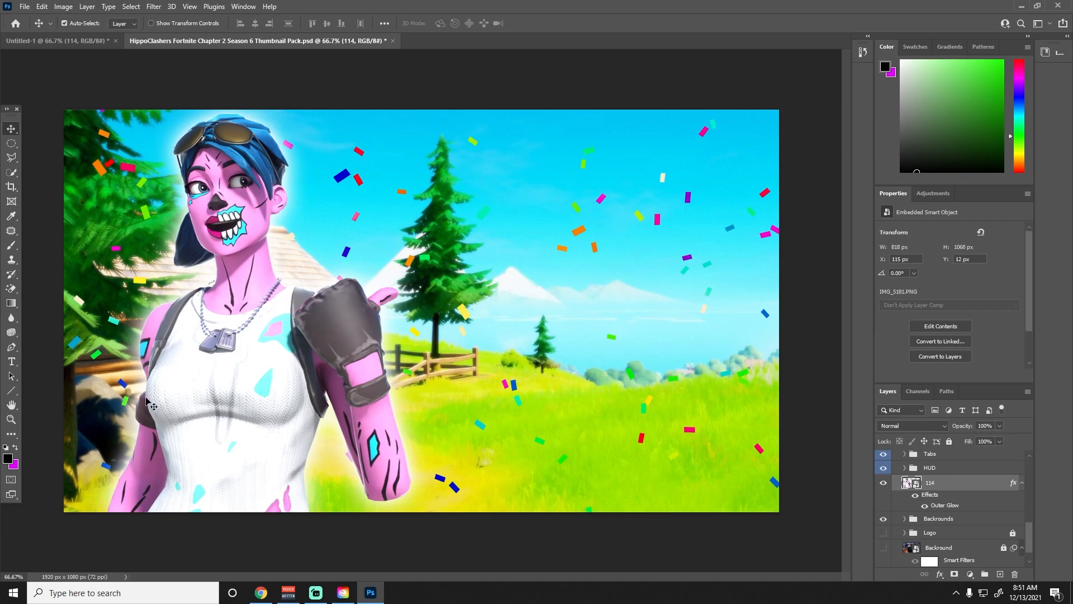
Preview the Normal 1, Normal 2 and Normal 3 speed lines one at a time in the Speed Lines and Starburts group
scroll(945, 492, up, 5)
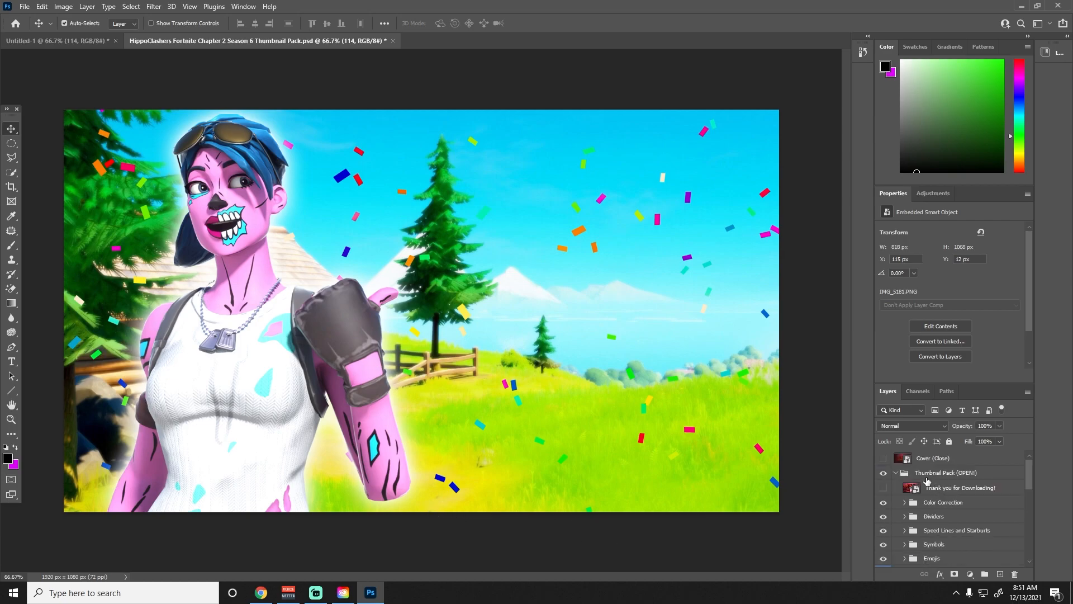
click(904, 530)
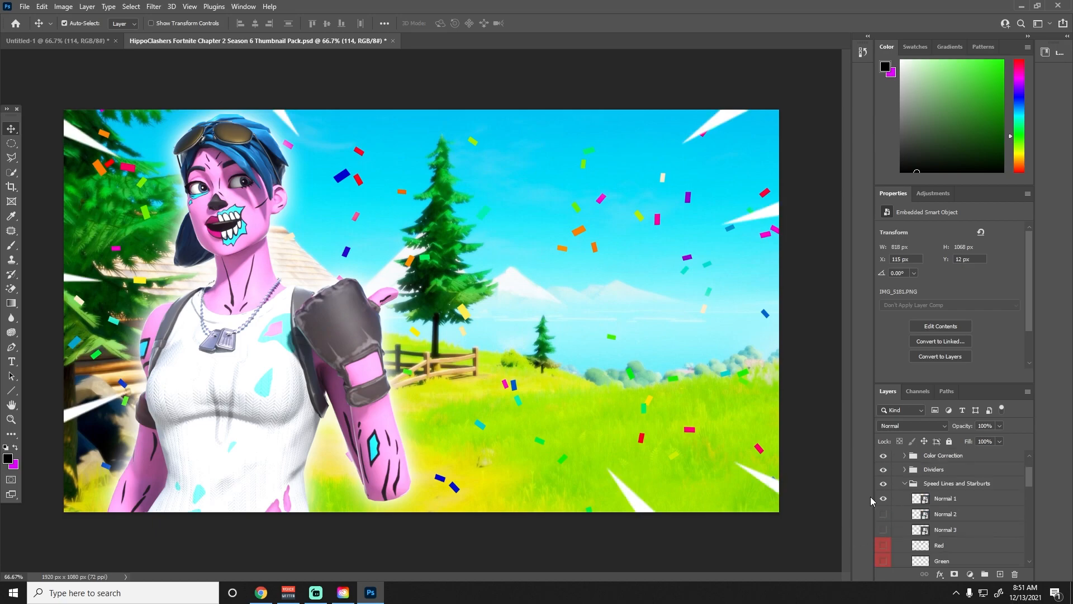
click(880, 499)
click(884, 514)
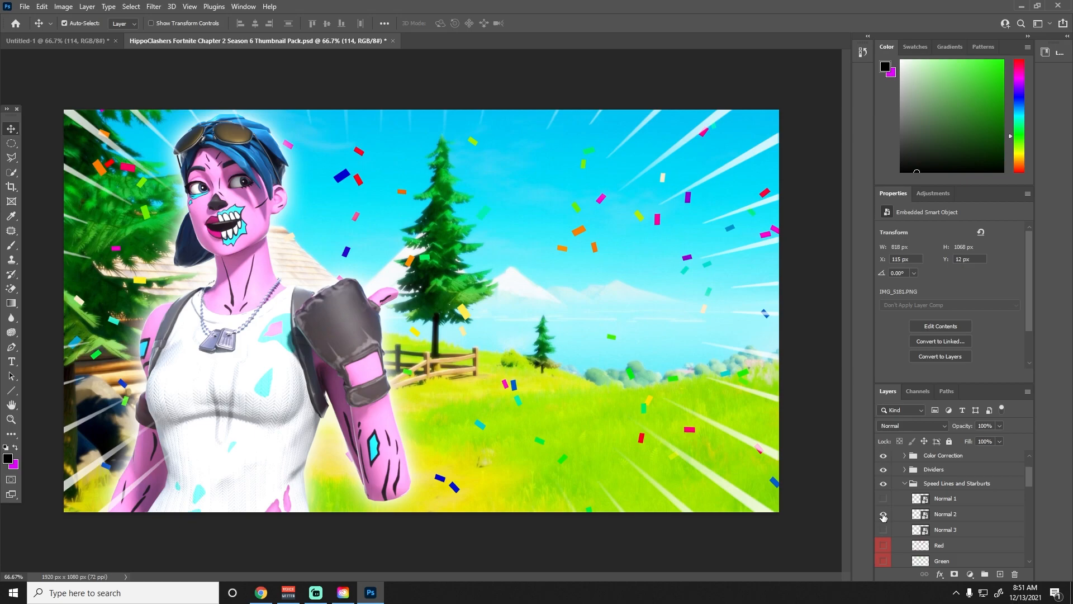
click(883, 514)
click(884, 529)
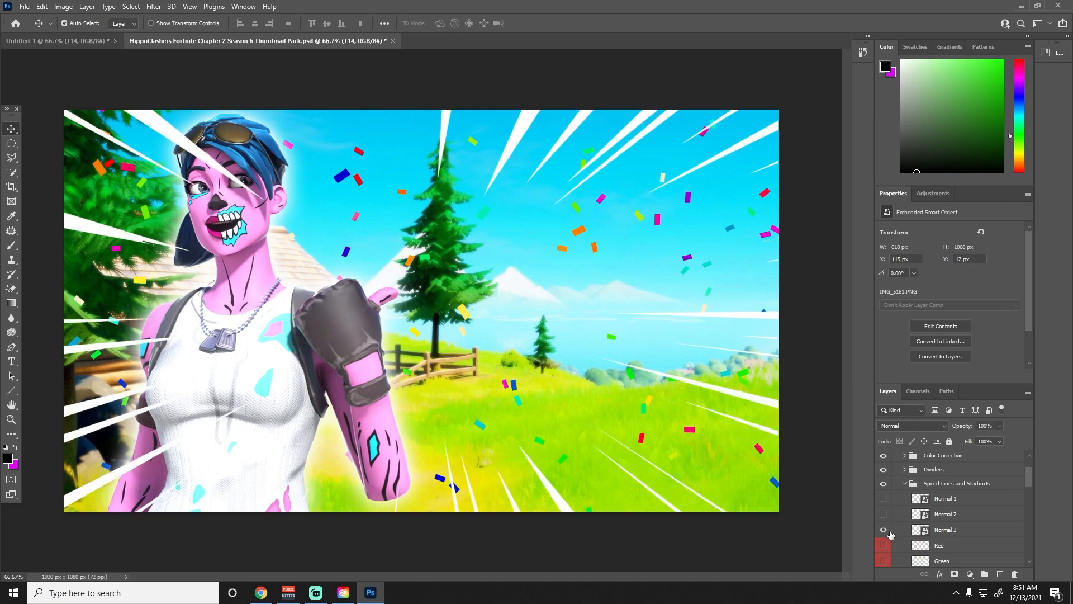
click(883, 530)
click(883, 499)
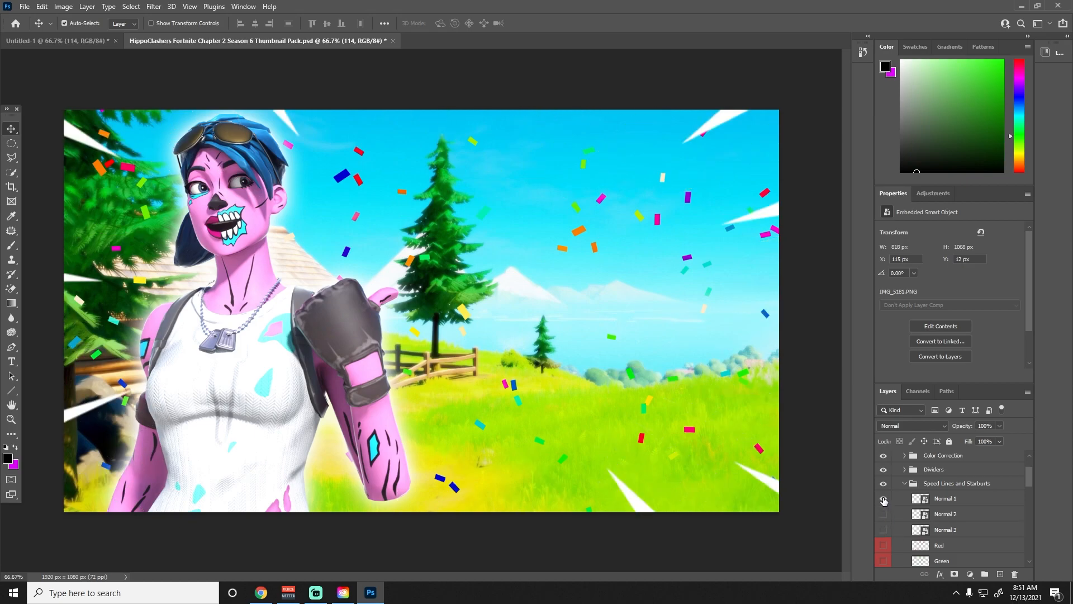
click(884, 499)
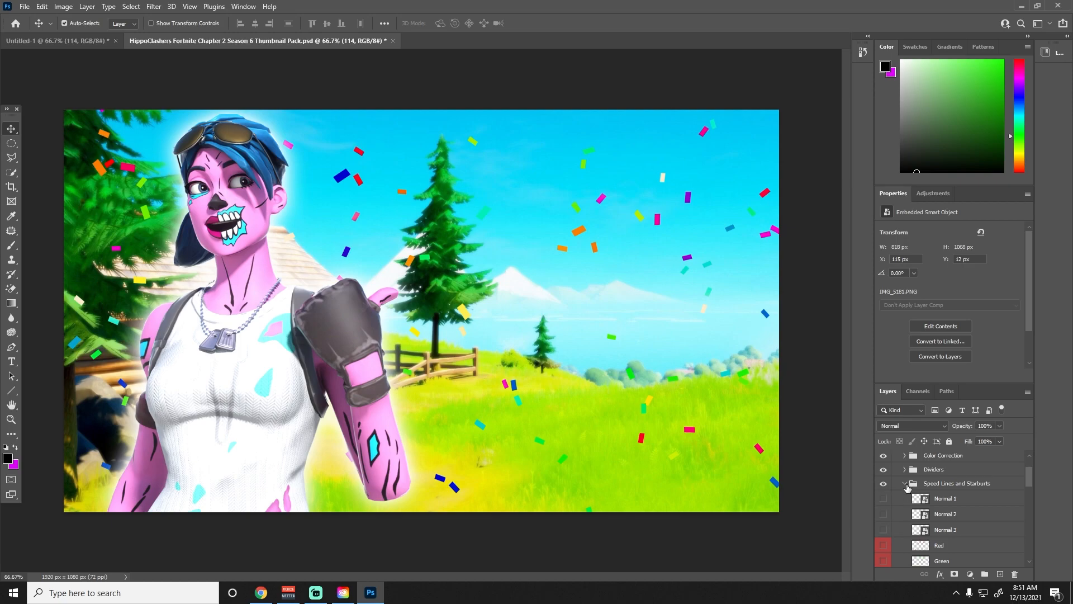
click(905, 484)
Show the CC'S group within Color Correction and hide its Test Images group
click(905, 472)
click(911, 486)
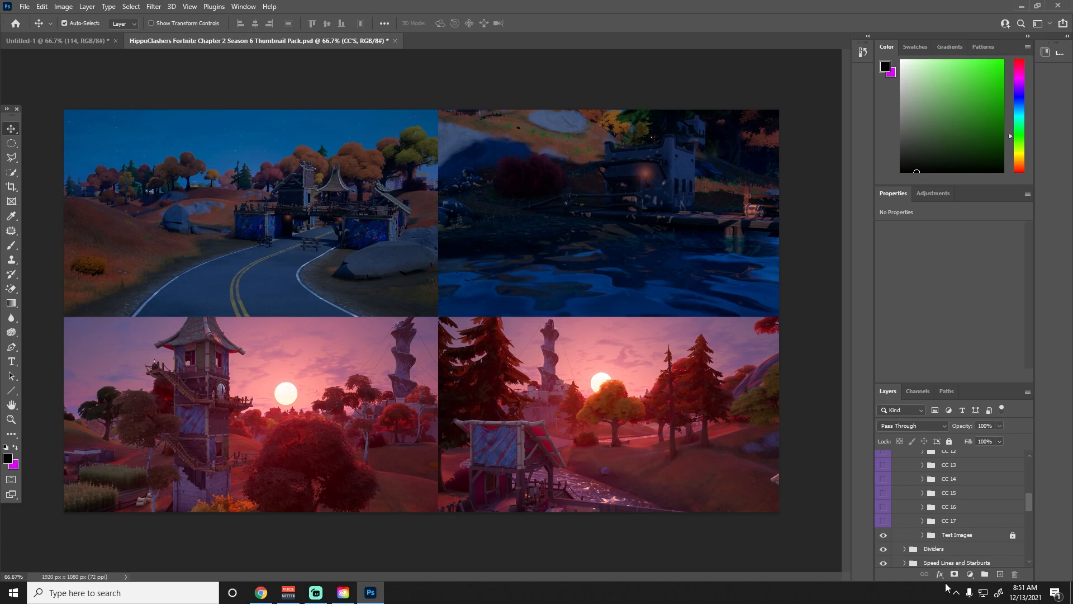
click(884, 535)
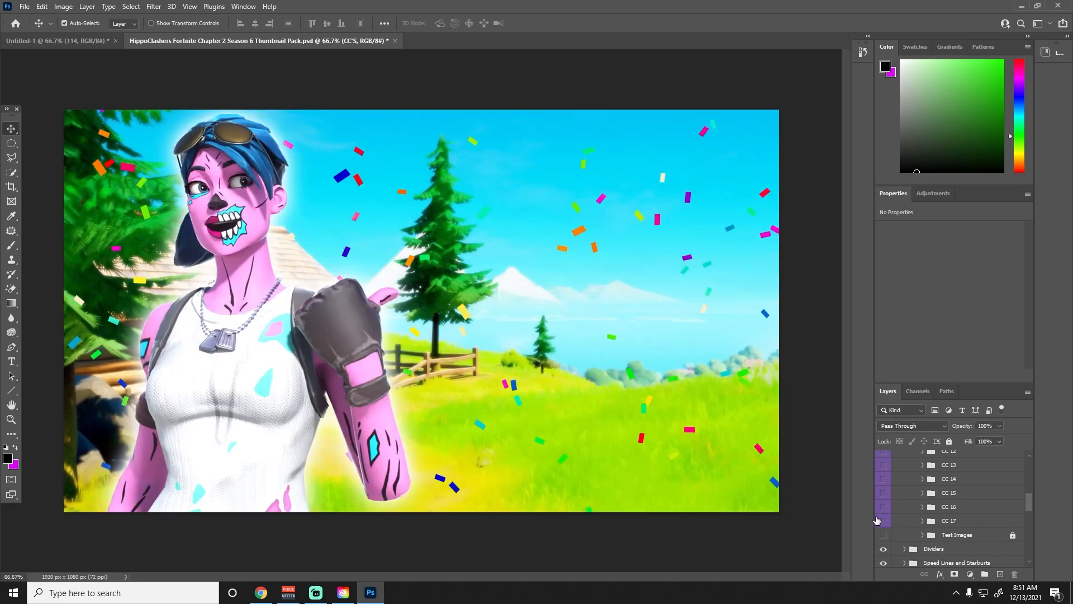
scroll(900, 485, up, 3)
scroll(901, 485, up, 2)
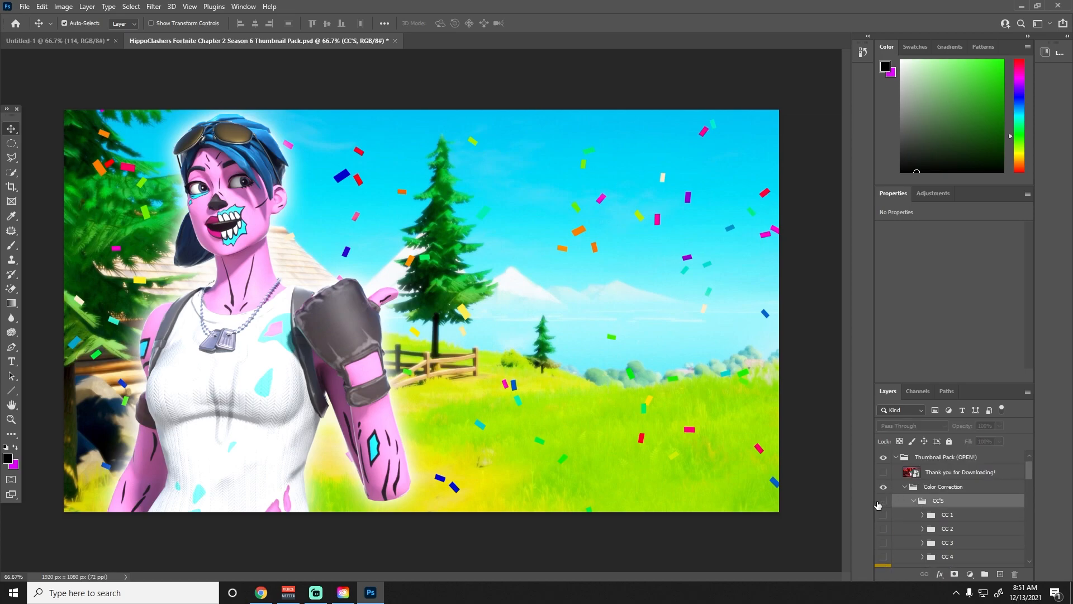
Preview color corrections CC 1 through CC 4 one at a time, show CC 6, and collapse the Color Correction group
click(883, 514)
click(883, 514)
click(884, 528)
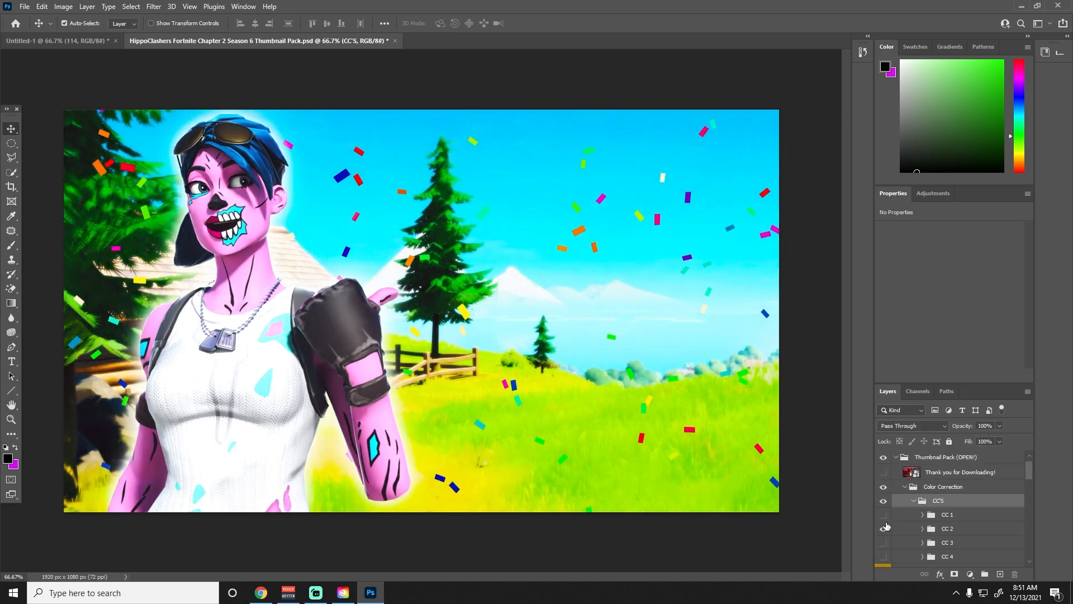
click(885, 526)
click(884, 541)
click(884, 541)
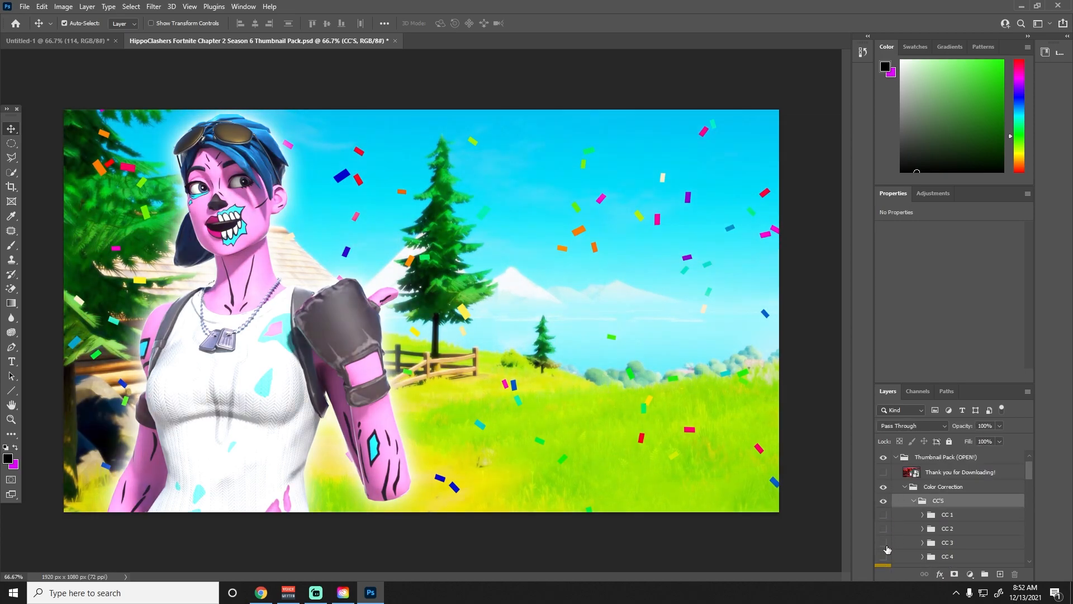
scroll(887, 549, down, 1)
click(885, 545)
click(884, 544)
scroll(885, 547, down, 1)
click(885, 552)
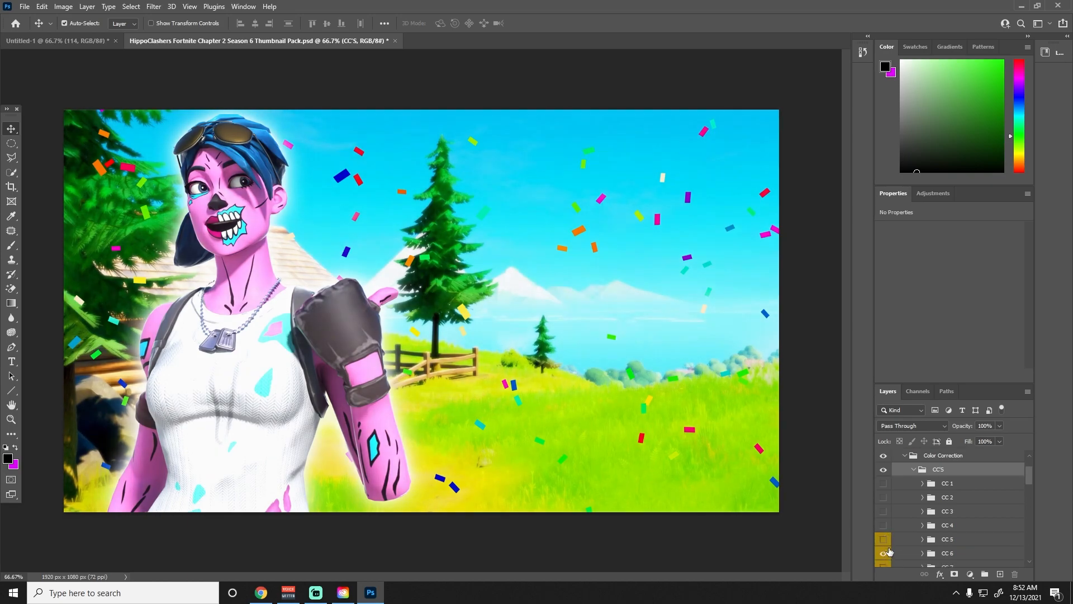
scroll(905, 517, up, 2)
click(905, 487)
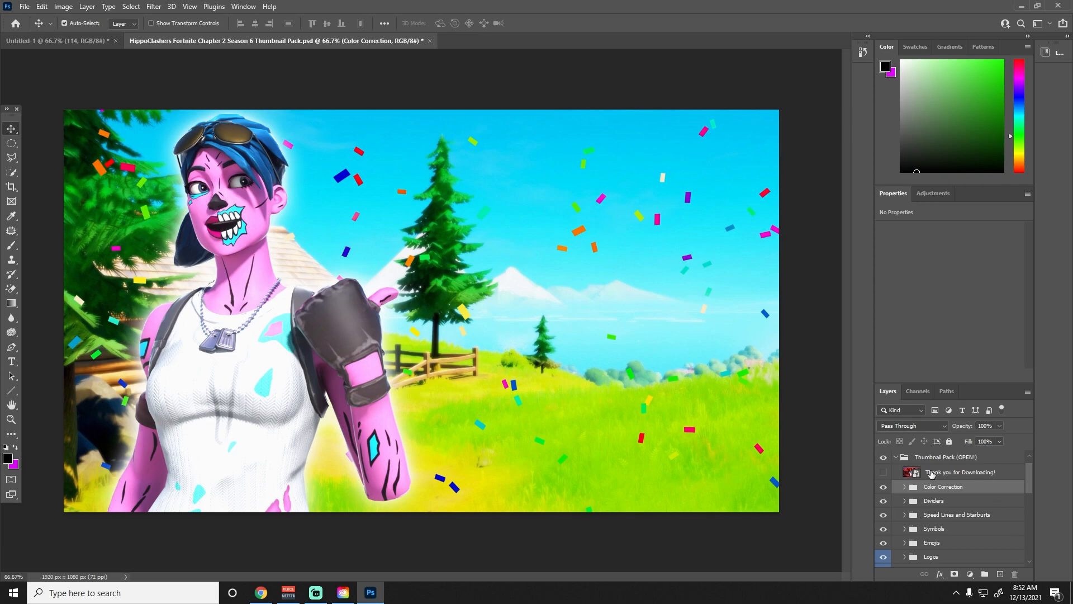
scroll(932, 548, down, 1)
scroll(914, 545, down, 4)
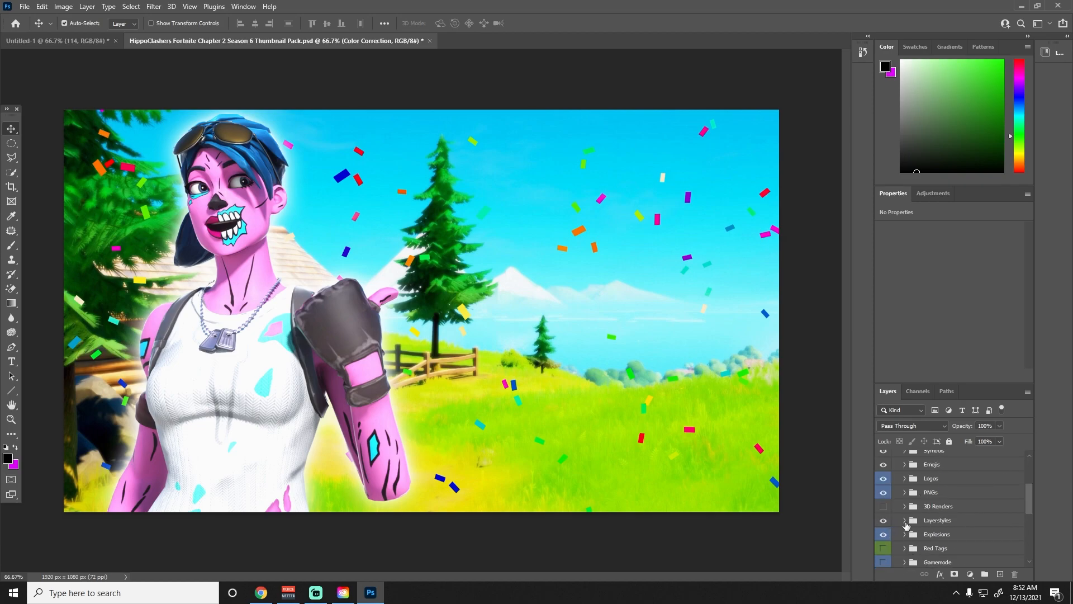
Show the Layerstyles group and hide its White, Purple, Green, Blue and Red subgroups, leaving only Yellow/Orange visible
click(883, 521)
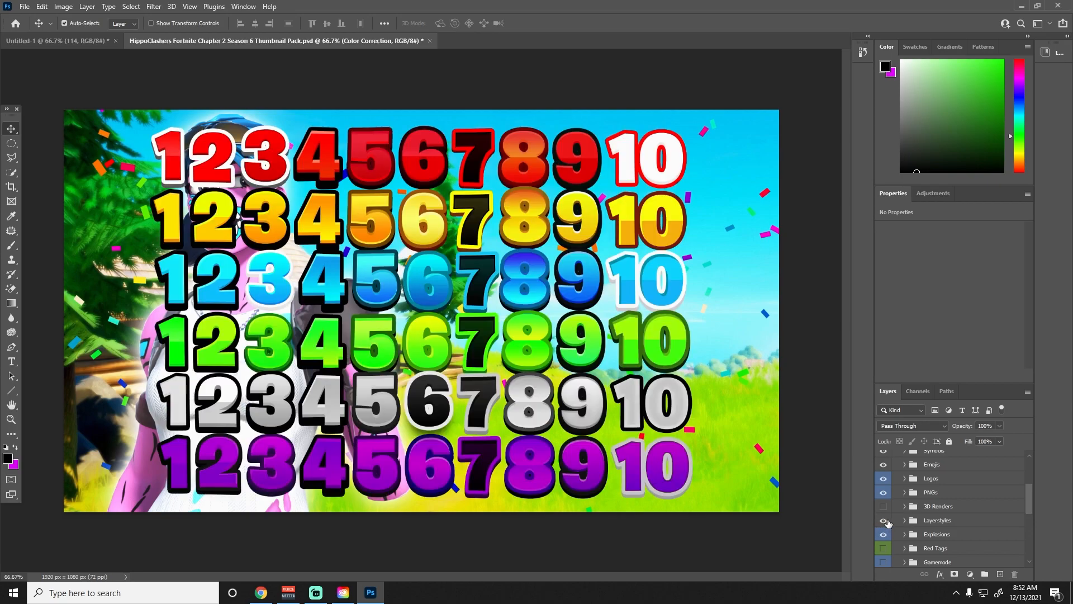
click(904, 521)
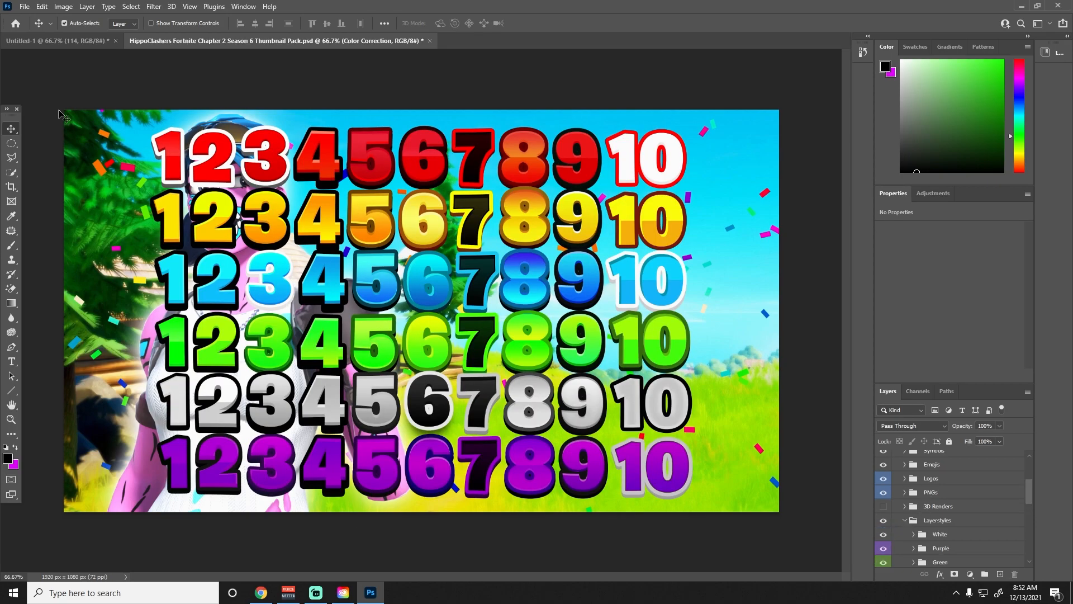
scroll(951, 545, down, 2)
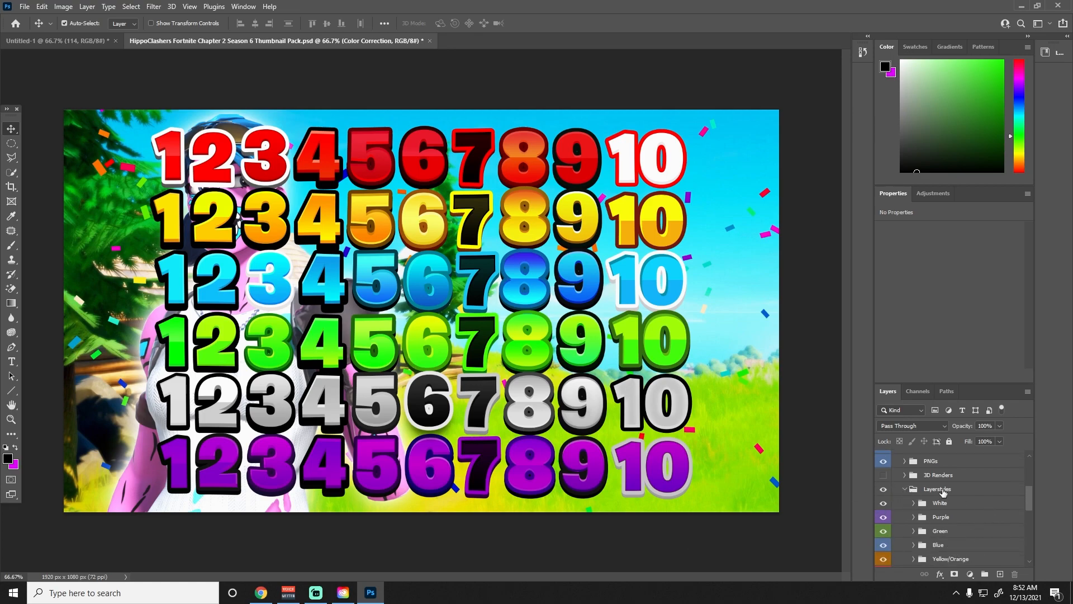
scroll(935, 493, down, 2)
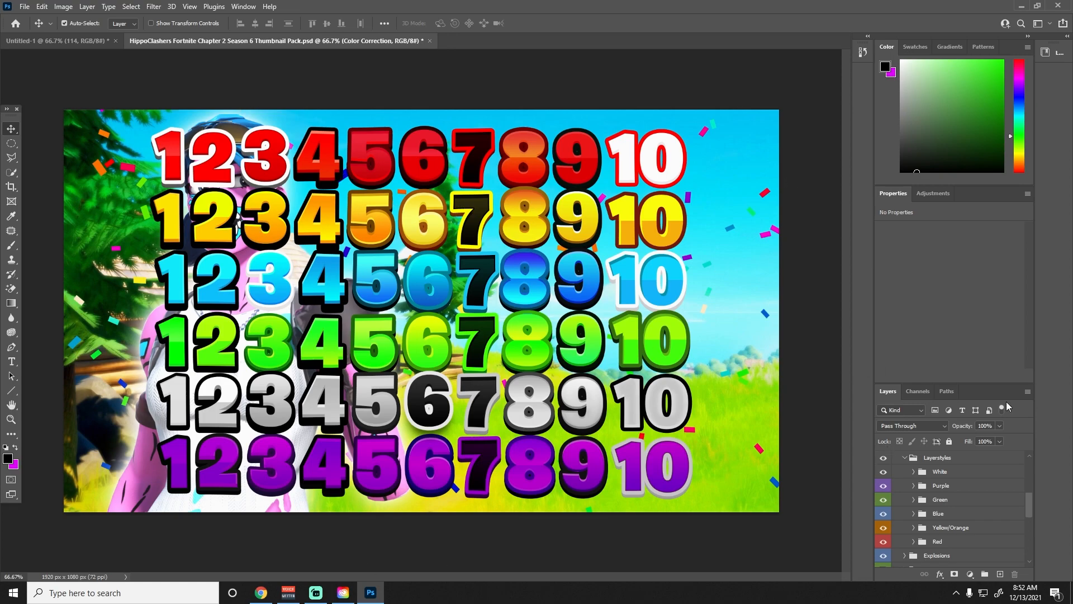
click(884, 472)
drag(885, 492, 884, 513)
click(884, 541)
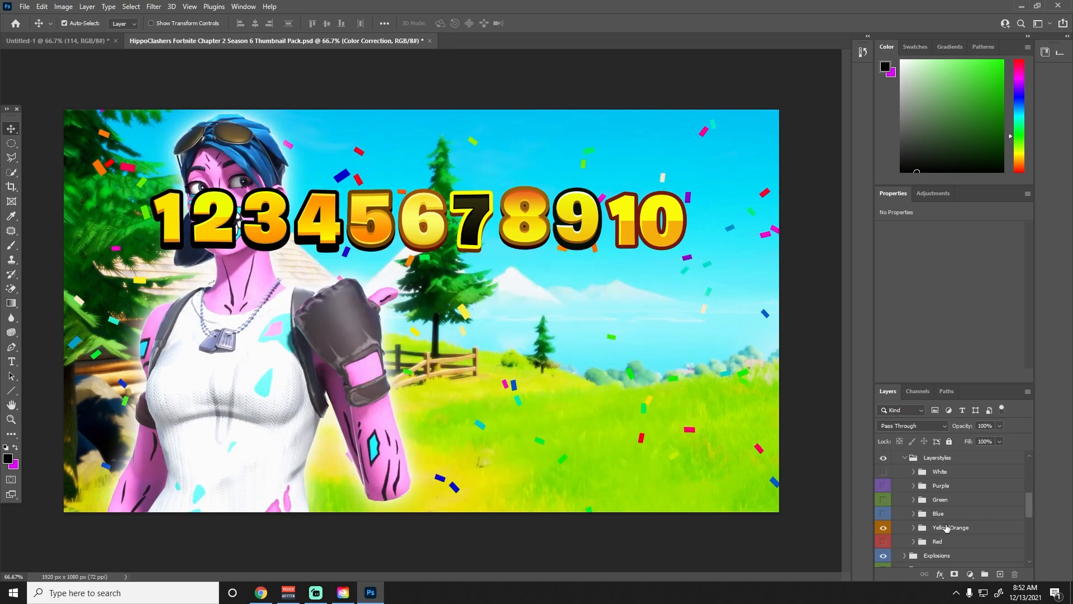
Expand the Yellow/Orange layer style group and hide every number in it except the 6
click(915, 528)
scroll(928, 520, down, 3)
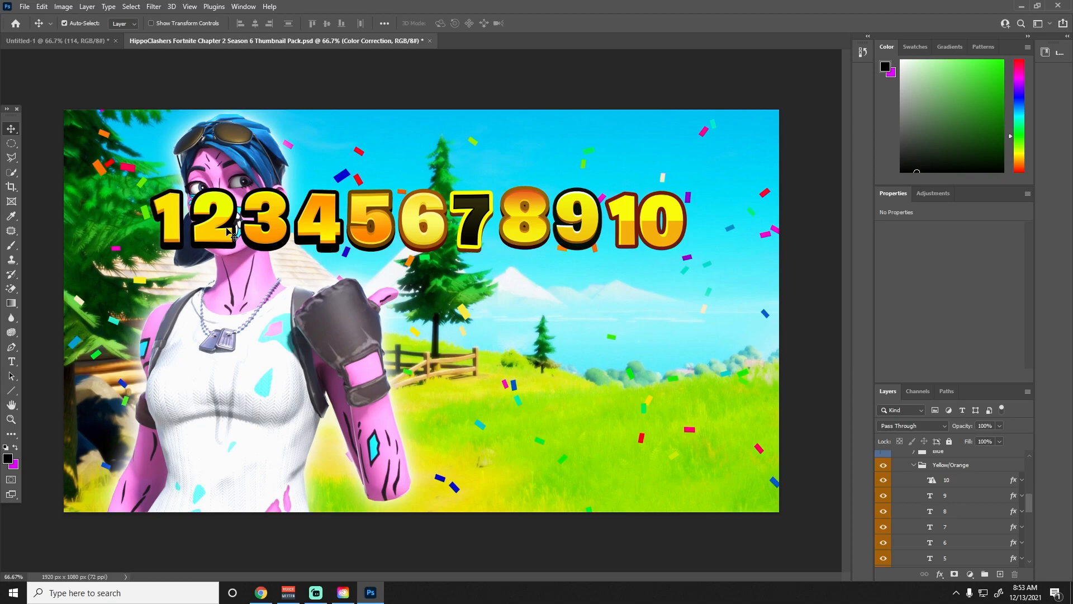
scroll(889, 511, down, 1)
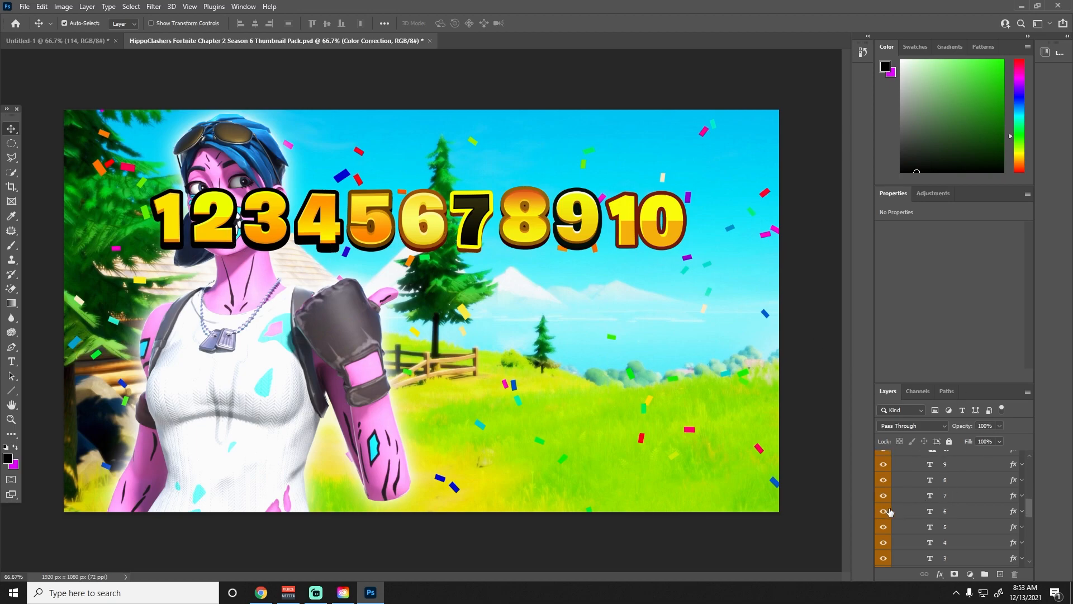
scroll(894, 553, down, 2)
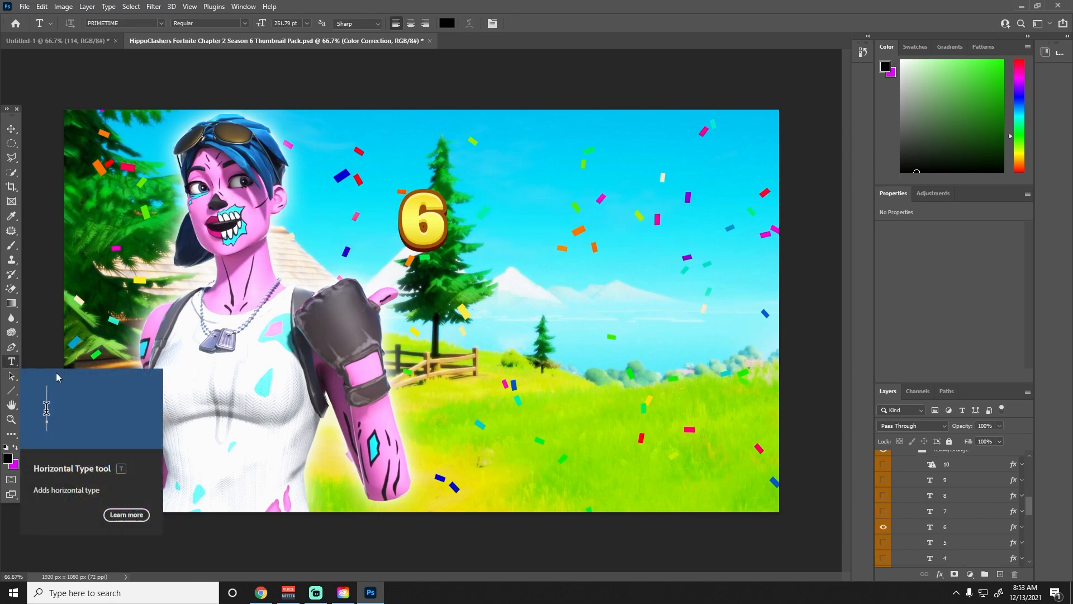
Replace the text of the yellow 6 with the uppercase text "HOW TO MAK"
double_click(429, 224)
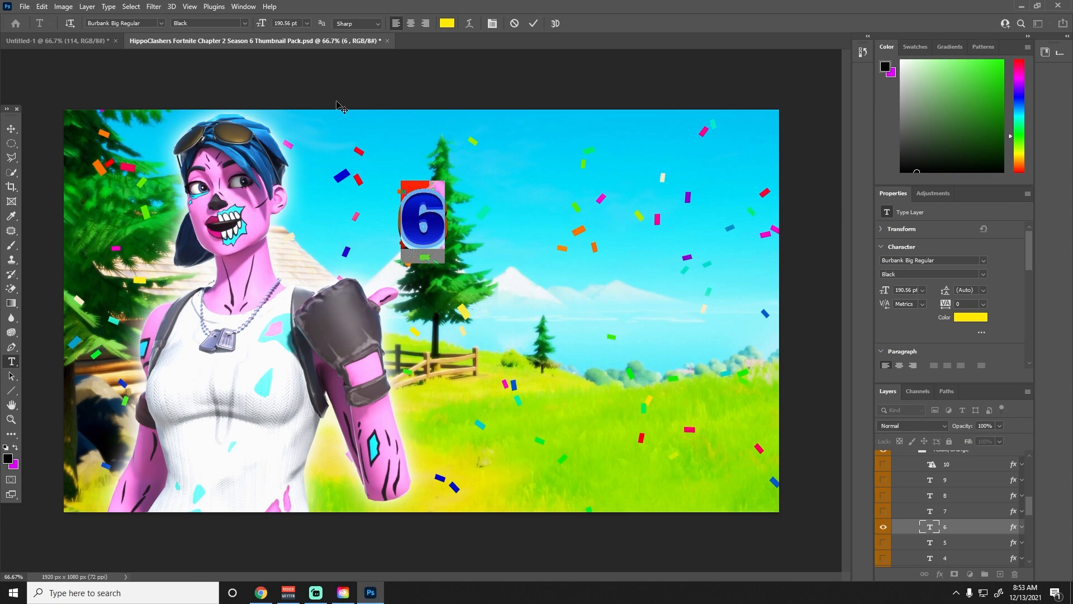
text(How)
key(BackSpace)
key(BackSpace)
text(OW TO MAK)
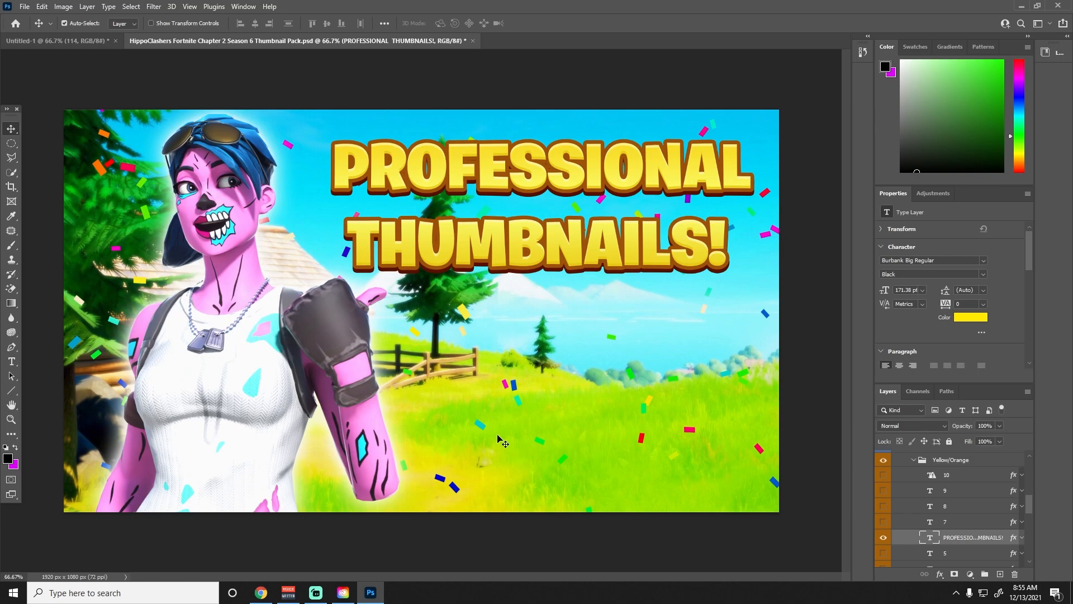
Collapse the Yellow/Orange subgroup and its parent Layerstyles group
scroll(929, 520, up, 2)
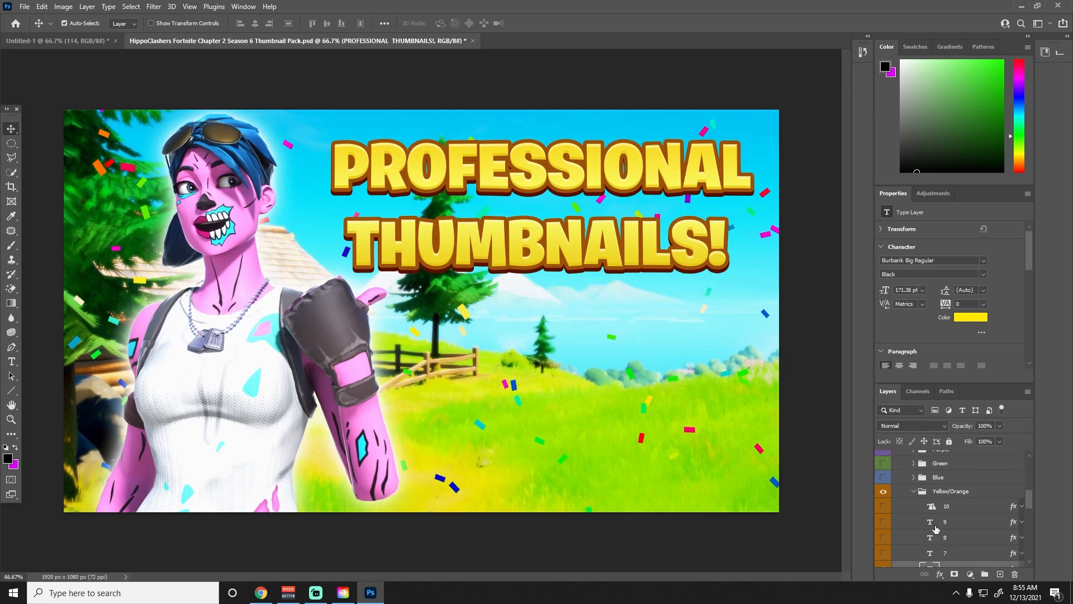
click(912, 491)
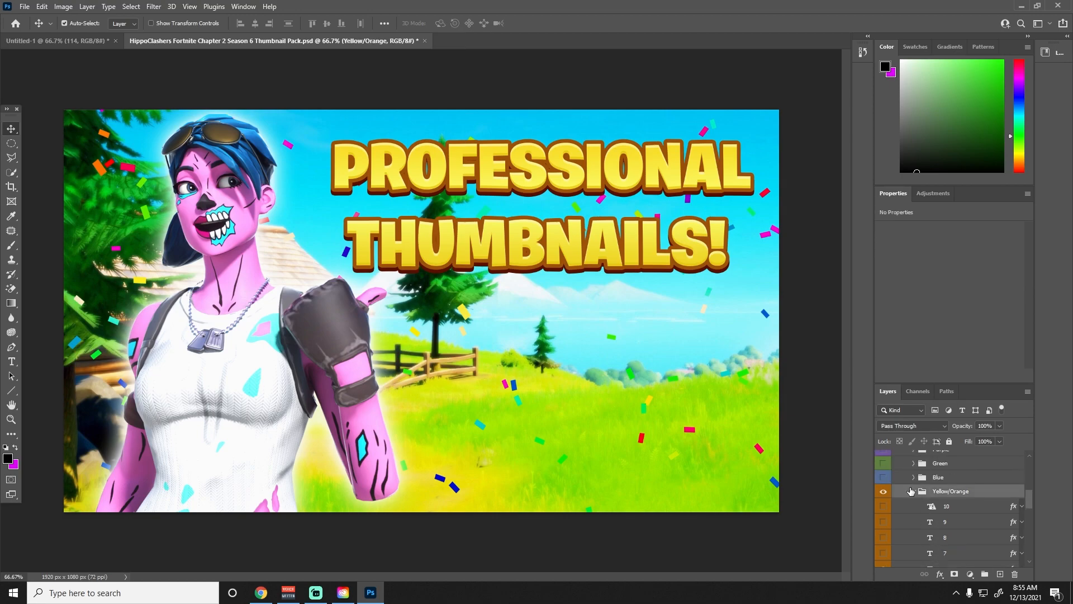
click(913, 492)
scroll(918, 492, up, 3)
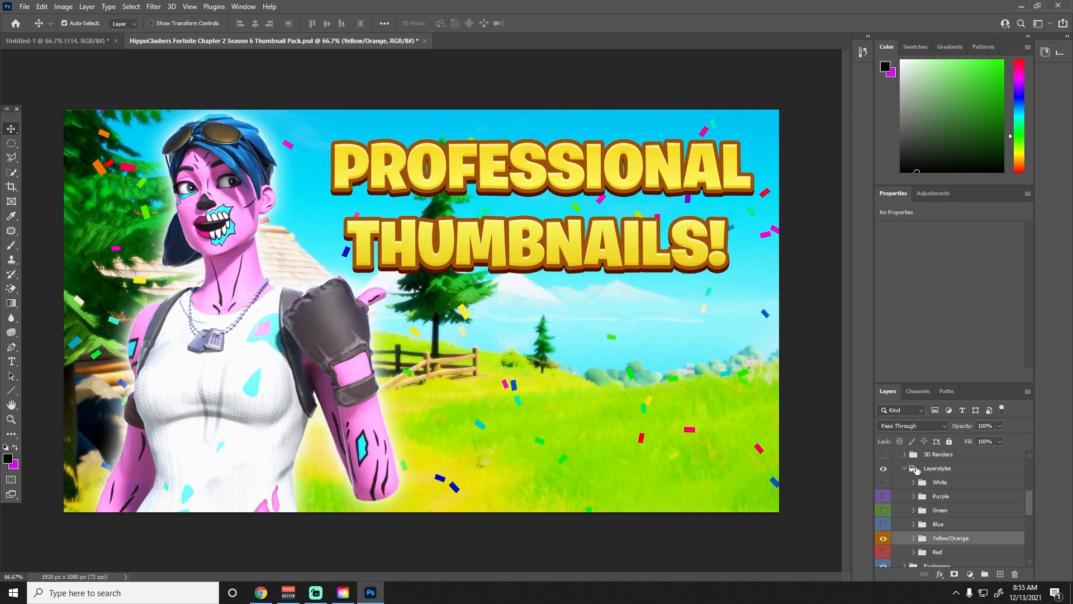
click(905, 468)
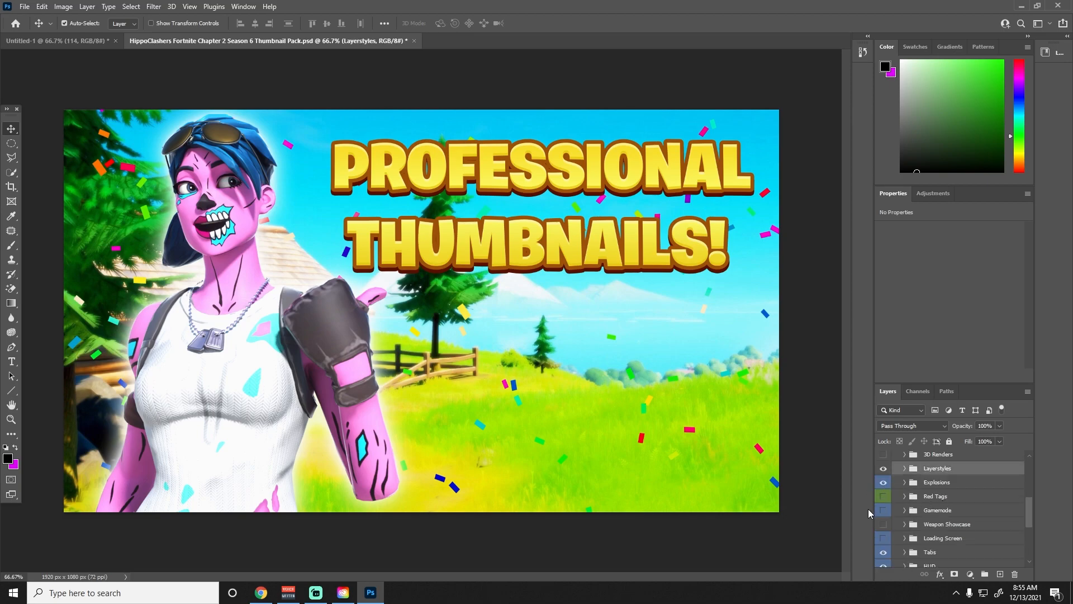
Show the Red Tags group and collapse it
click(884, 497)
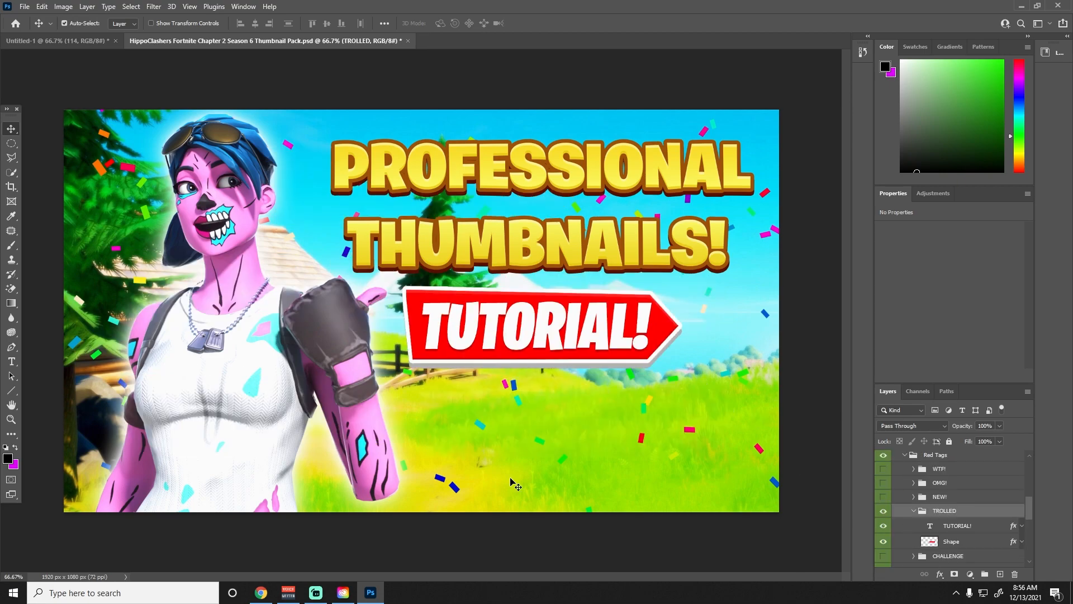
scroll(943, 499, up, 1)
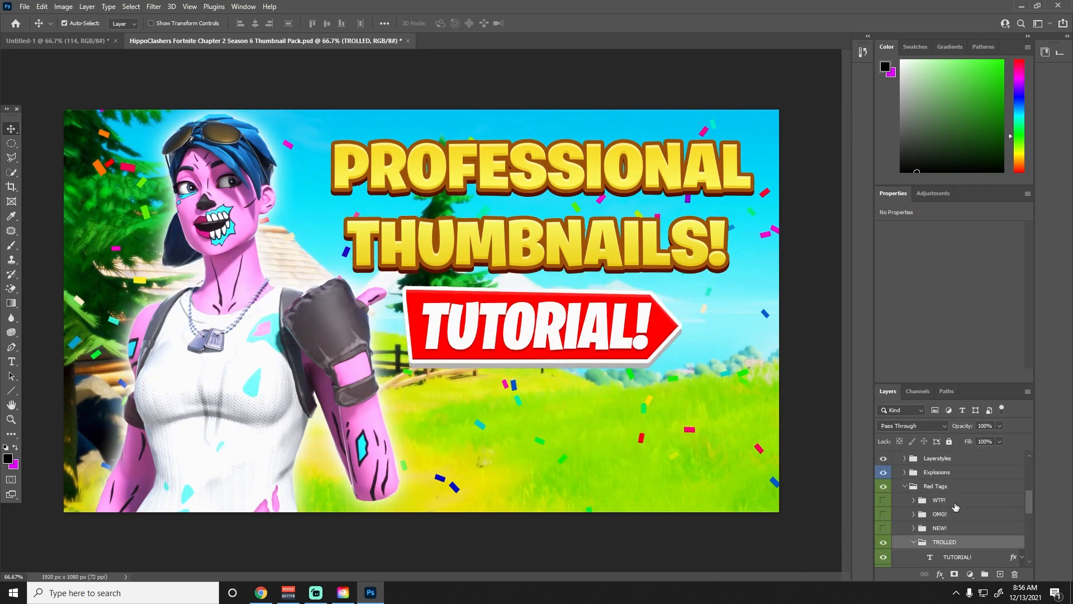
click(905, 487)
Expand the Speed Lines and Starburts group and preview the Sunburst 3 and Sunburst 4 layers one at a time
scroll(953, 481, up, 3)
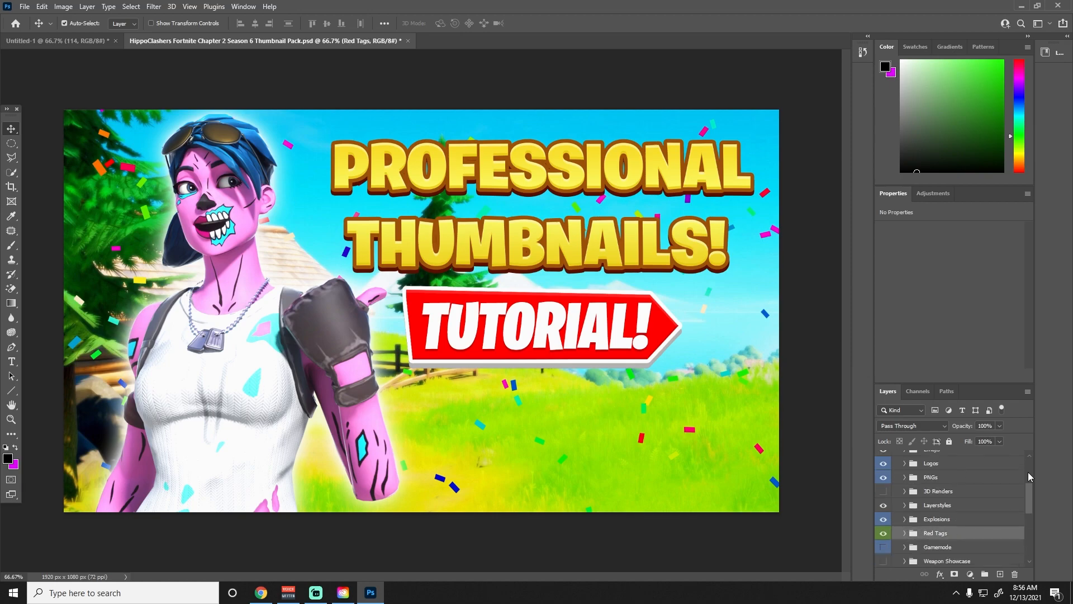
scroll(966, 540, up, 2)
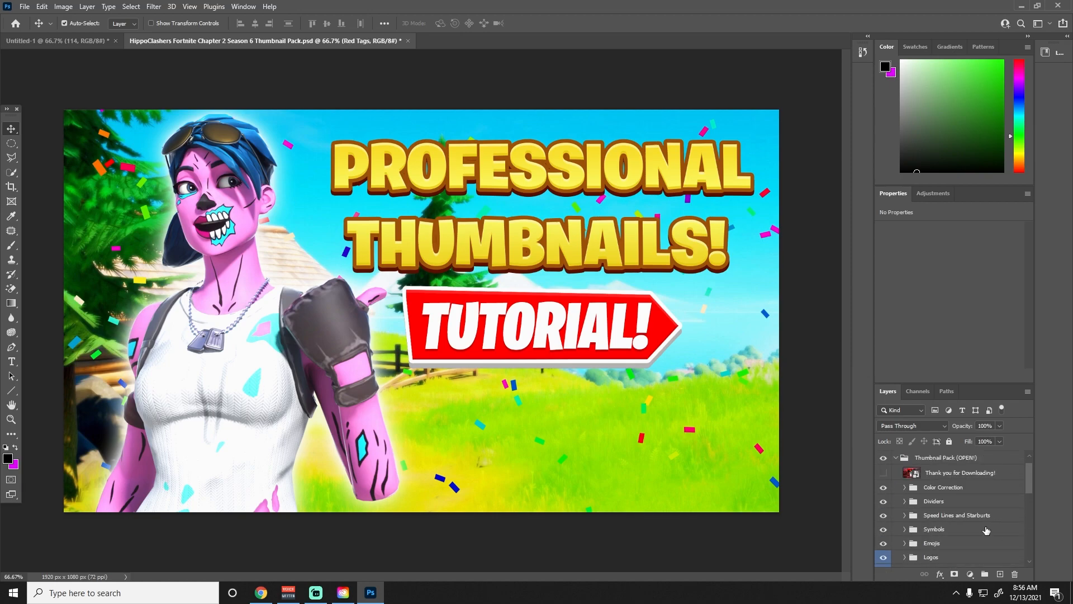
click(904, 515)
scroll(915, 497, down, 1)
scroll(914, 497, down, 2)
scroll(961, 545, down, 2)
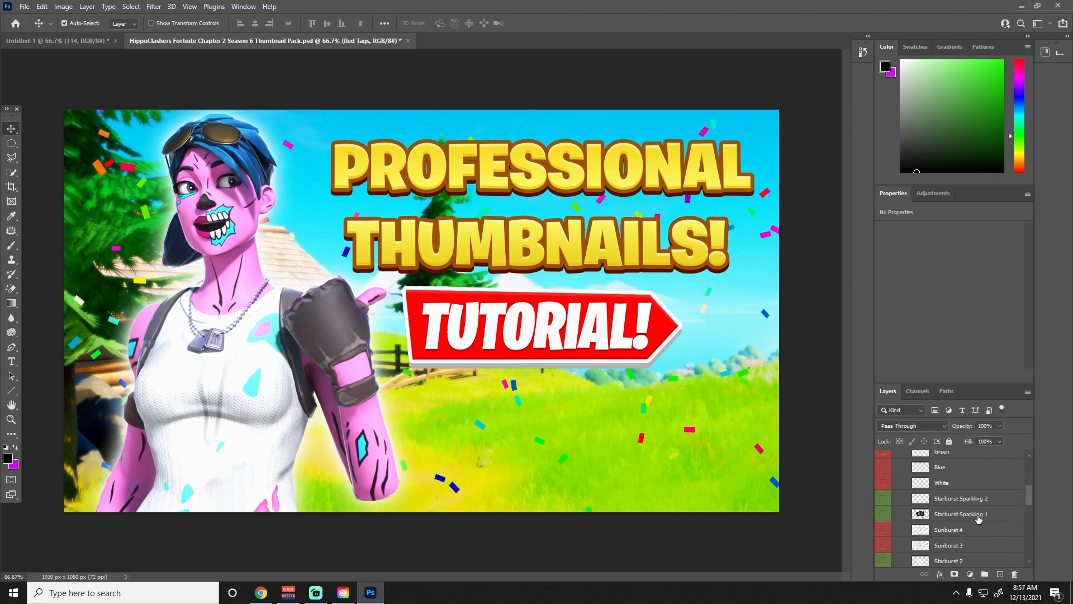
scroll(950, 522, down, 2)
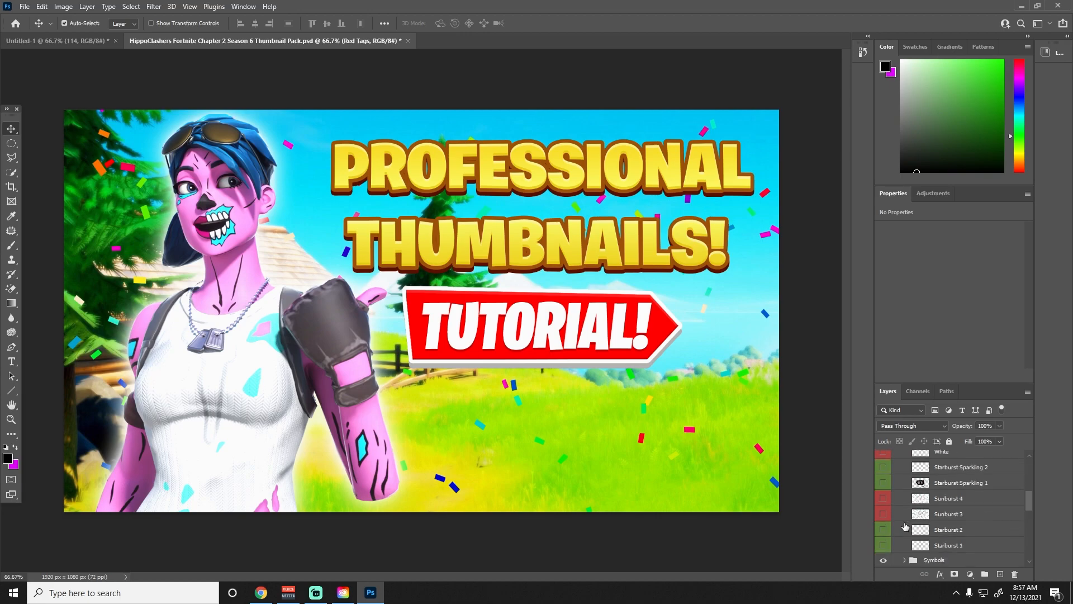
click(882, 515)
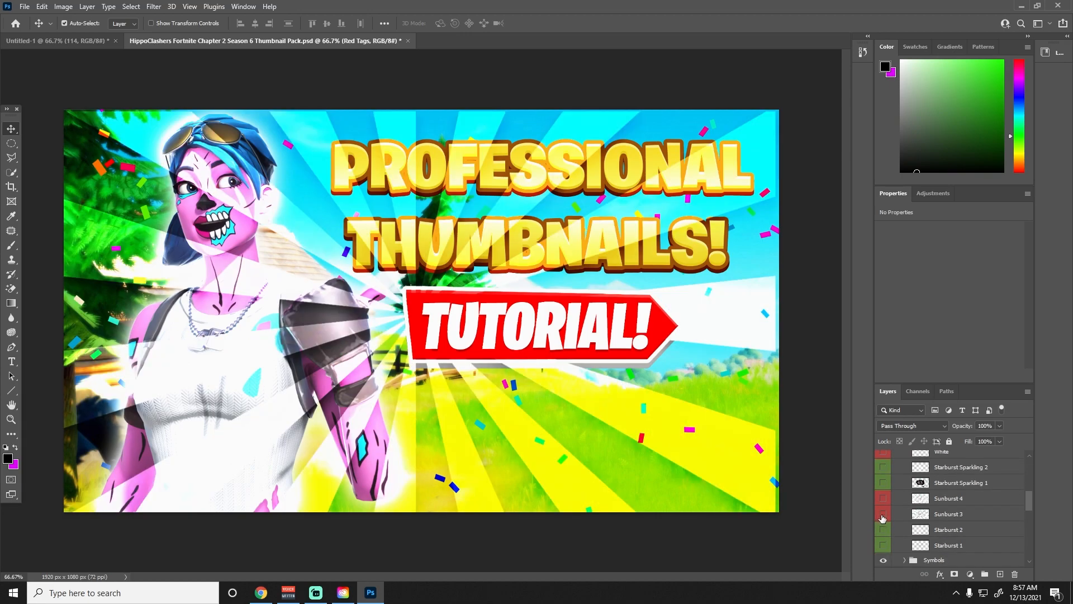
click(883, 514)
click(884, 498)
click(884, 499)
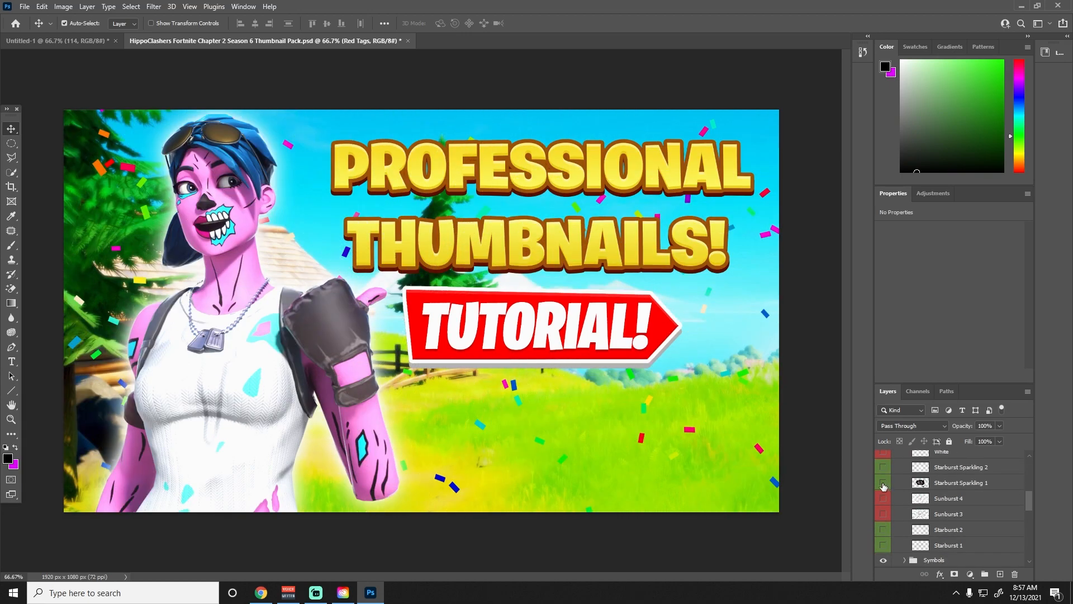
Show Starburst Sparkling 1, scale it to about 156%, and position its burst over the title text
click(883, 483)
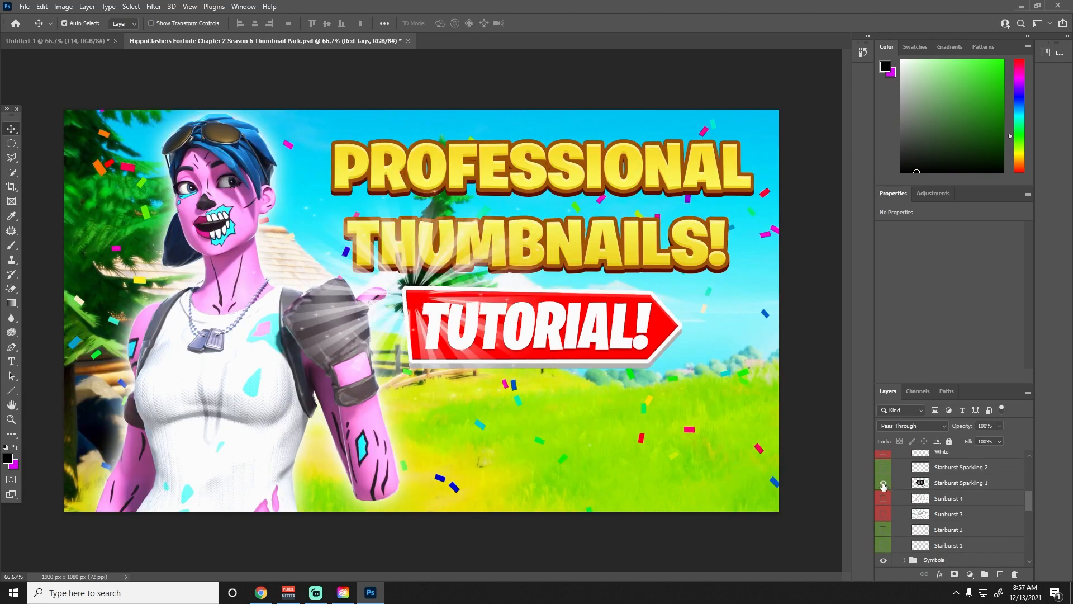
click(959, 487)
key(ctrl+t)
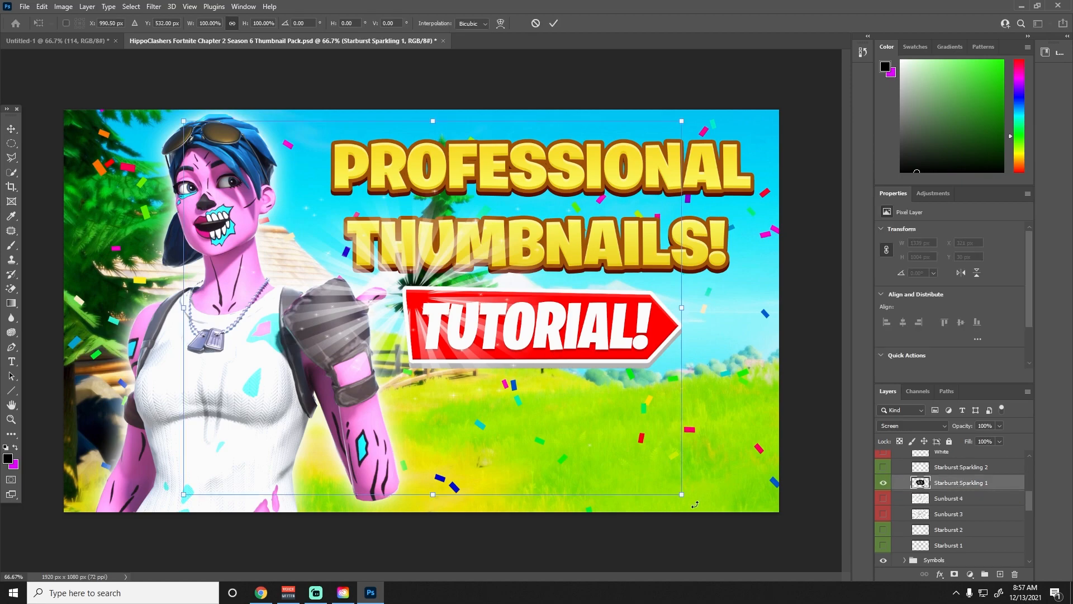
drag(681, 494, 861, 530)
drag(617, 436, 608, 295)
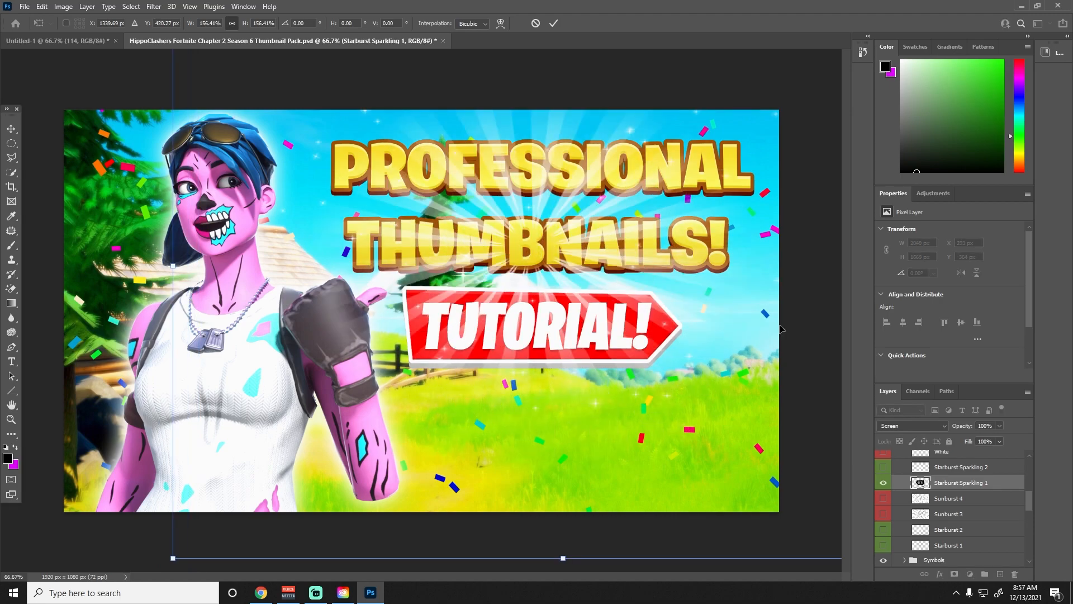
click(553, 23)
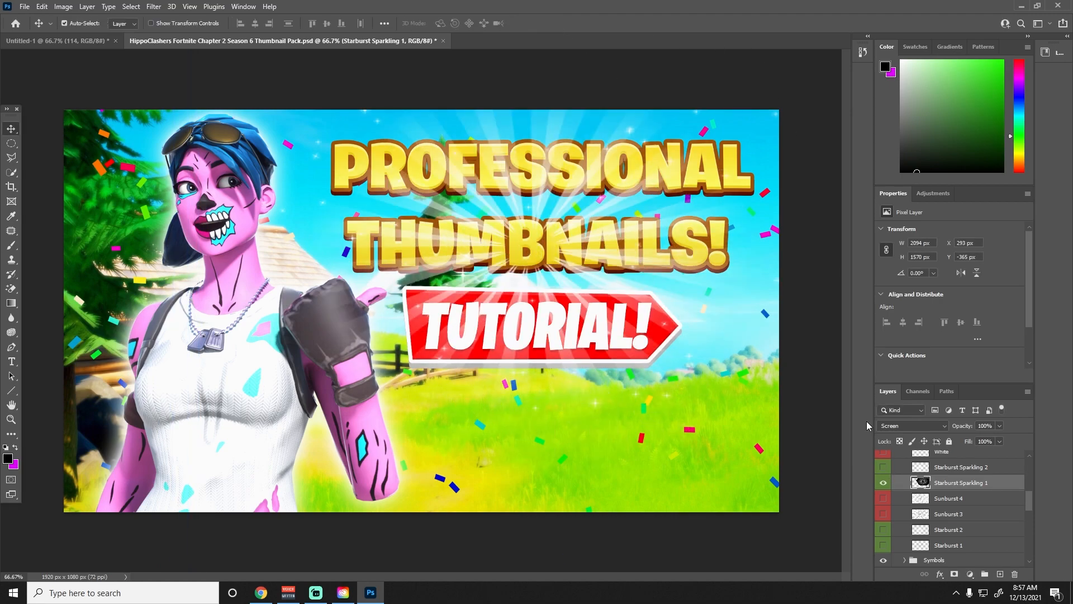
Move the Starburst Sparkling 1 layer out of its group to directly below the Red Tags group
drag(953, 485, 939, 540)
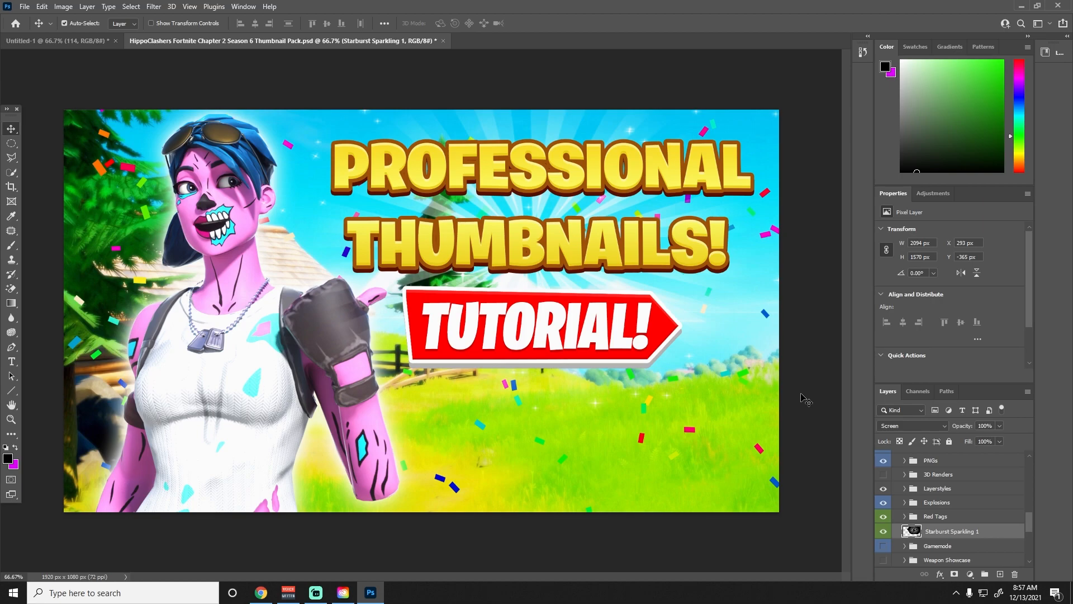